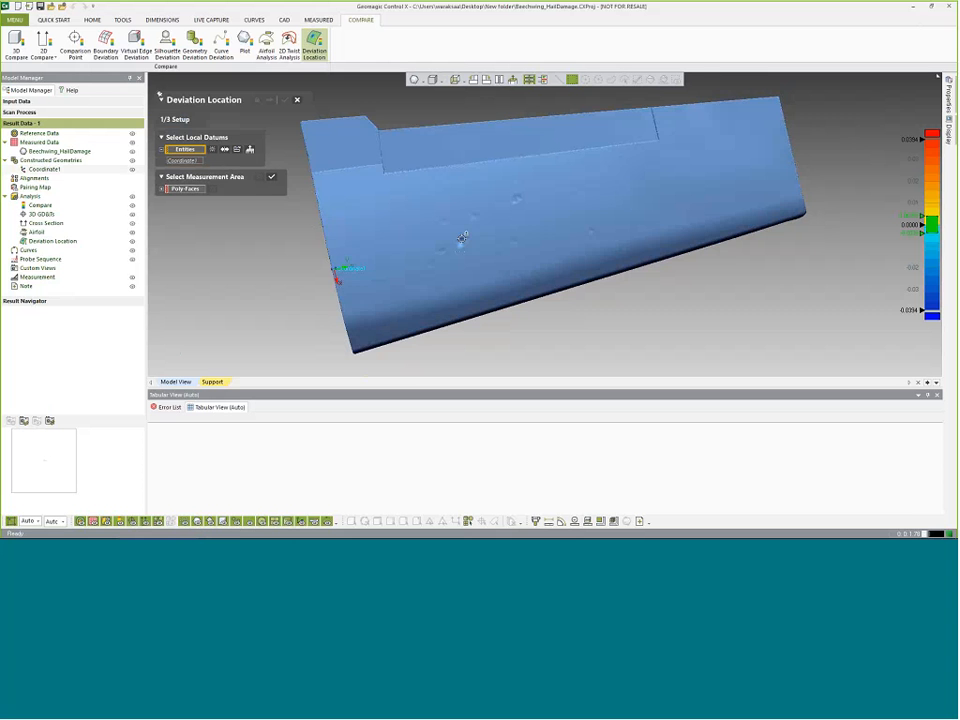
Step: Define the measurement area with a polygon poly-face selection around the dented region of the wing's upper surface and apply it
{"action": "right_click_drag", "start_coordinate": [463, 236], "coordinate": [436, 225]}
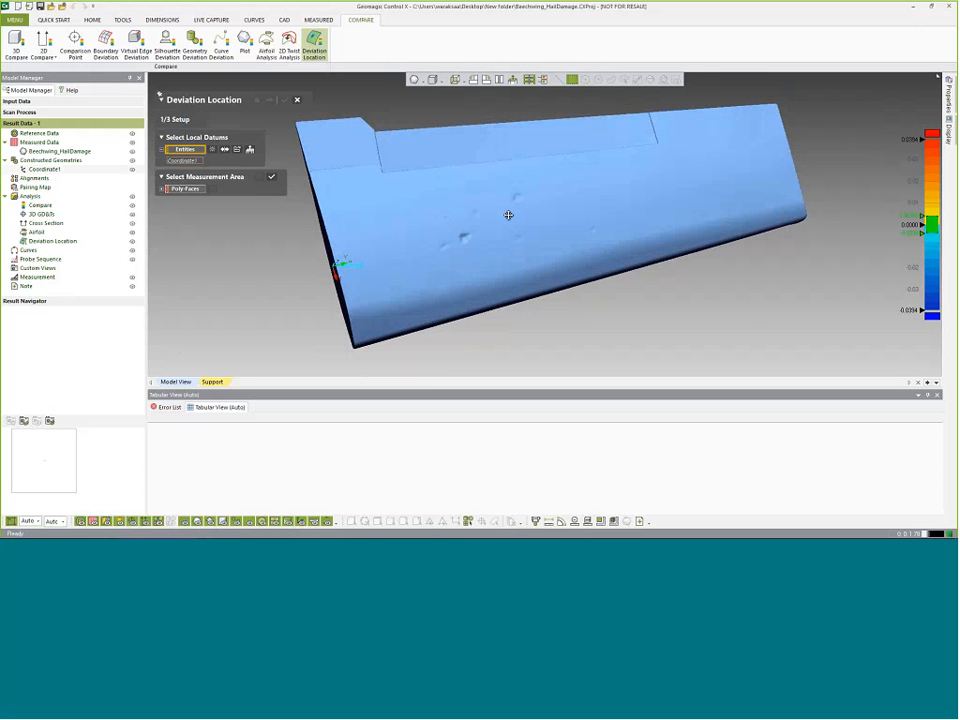
{"action": "middle_click_drag", "start_coordinate": [508, 215], "coordinate": [529, 221]}
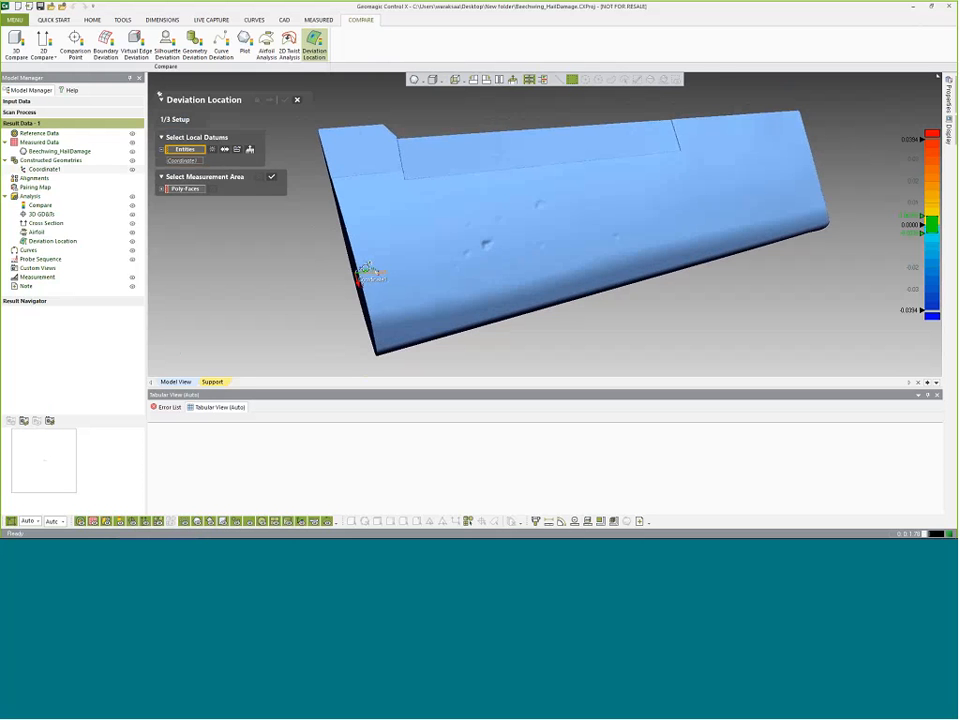
{"action": "right_click_drag", "start_coordinate": [628, 245], "coordinate": [555, 234]}
{"action": "right_click_drag", "start_coordinate": [615, 236], "coordinate": [608, 228]}
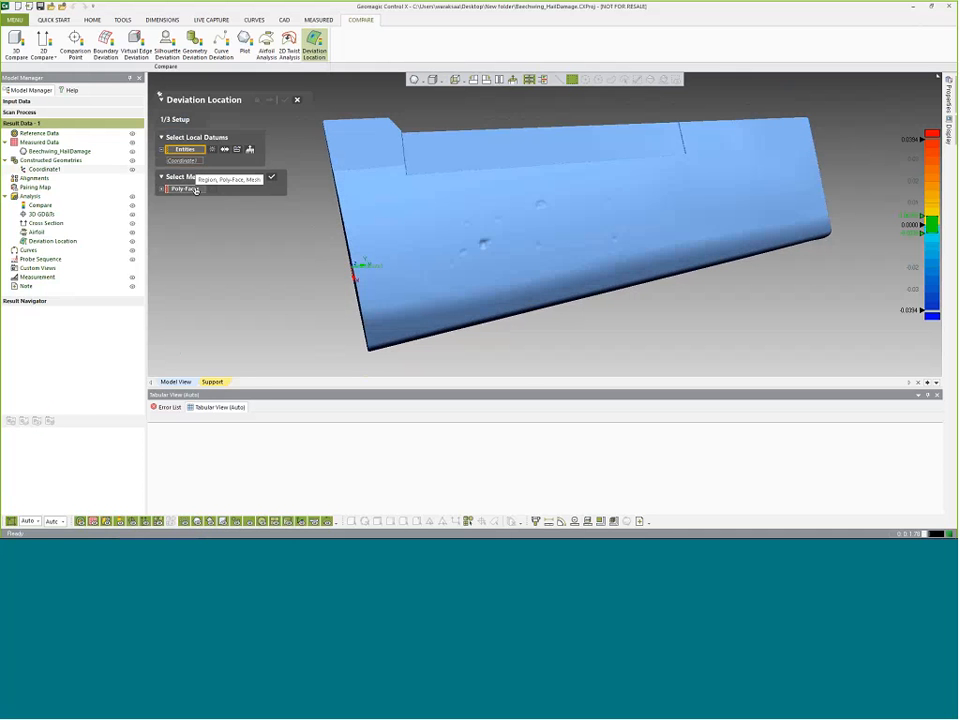
{"action": "left_click", "coordinate": [199, 188]}
{"action": "mouse_move", "coordinate": [498, 198]}
{"action": "right_mouse_down"}
{"action": "mouse_move", "coordinate": [628, 201]}
{"action": "mouse_move", "coordinate": [628, 167]}
{"action": "mouse_move", "coordinate": [626, 189]}
{"action": "mouse_move", "coordinate": [574, 252]}
{"action": "mouse_move", "coordinate": [514, 251]}
{"action": "mouse_move", "coordinate": [560, 211]}
{"action": "mouse_move", "coordinate": [553, 242]}
{"action": "mouse_move", "coordinate": [568, 208]}
{"action": "mouse_move", "coordinate": [639, 187]}
{"action": "mouse_move", "coordinate": [609, 227]}
{"action": "mouse_move", "coordinate": [604, 214]}
{"action": "right_mouse_up"}
{"action": "scroll", "coordinate": [514, 251], "scroll_direction": "up", "scroll_amount": 4}
{"action": "mouse_move", "coordinate": [400, 175]}
{"action": "right_mouse_down"}
{"action": "mouse_move", "coordinate": [414, 167]}
{"action": "mouse_move", "coordinate": [510, 211]}
{"action": "right_mouse_up"}
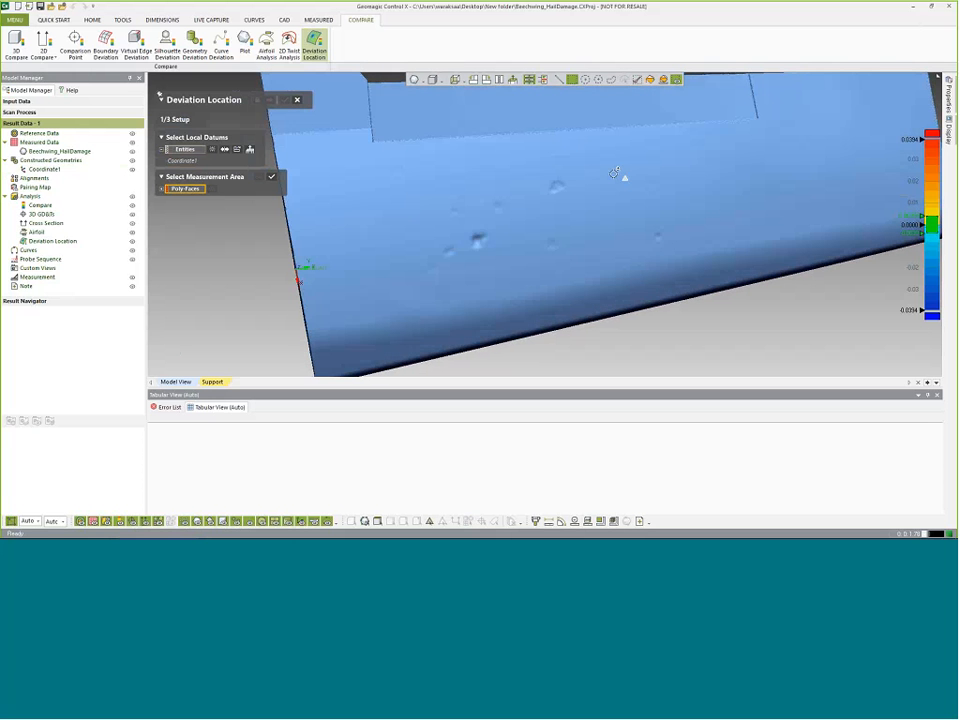
{"action": "left_click", "coordinate": [599, 83]}
{"action": "left_click", "coordinate": [374, 155]}
{"action": "left_click", "coordinate": [671, 141]}
{"action": "left_click", "coordinate": [673, 244]}
{"action": "left_click", "coordinate": [437, 293]}
{"action": "double_click", "coordinate": [394, 240]}
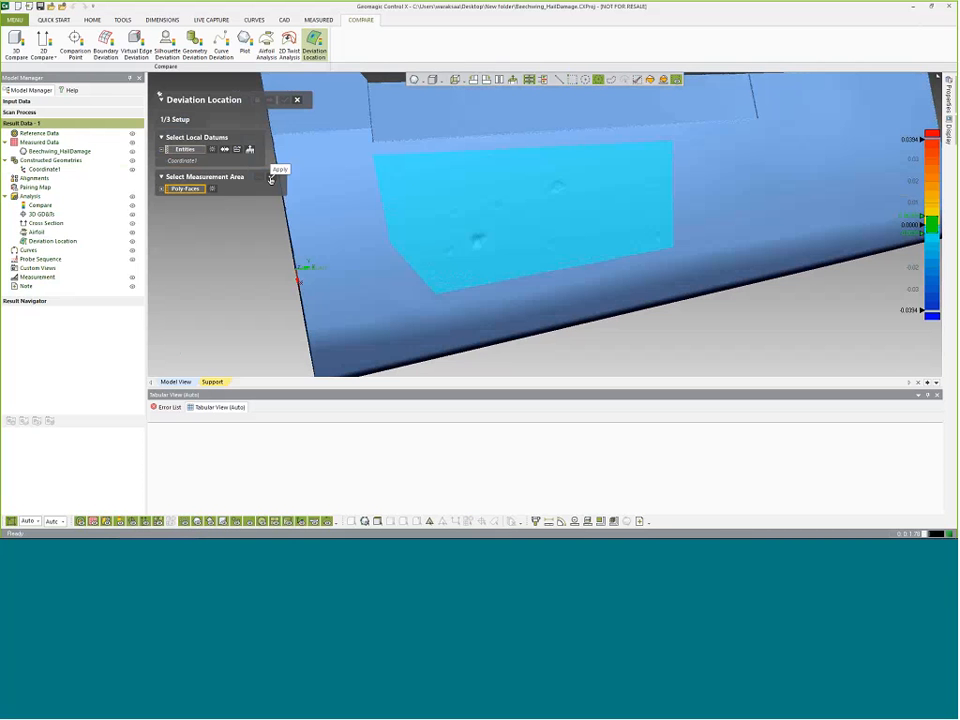
{"action": "left_click", "coordinate": [270, 178]}
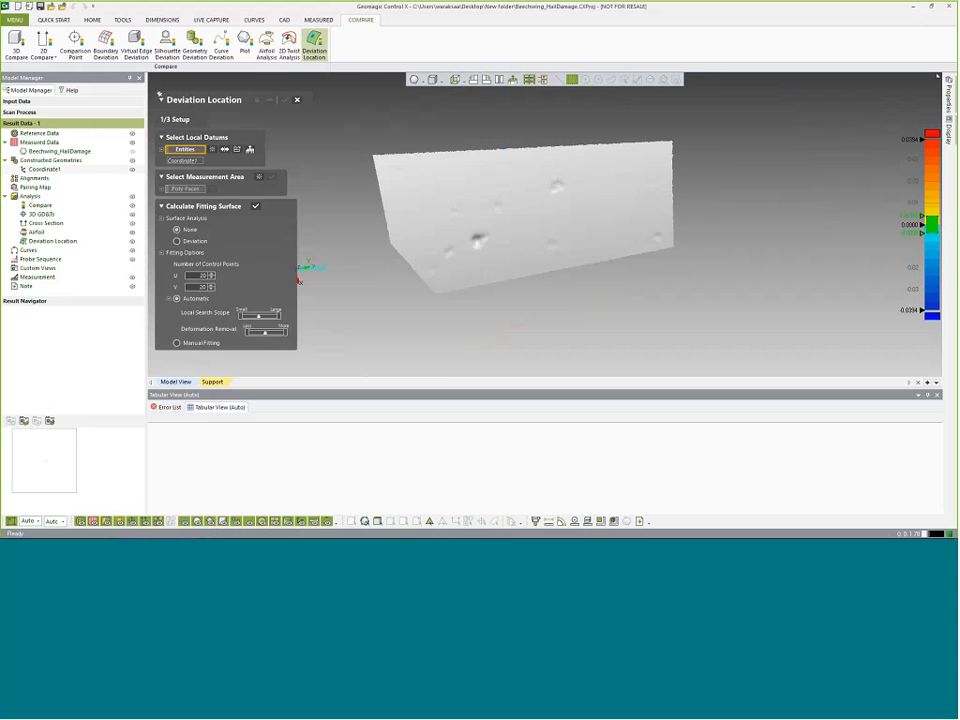
Step: Examine the dents across the isolated wing patch from several viewing angles
{"action": "right_click_drag", "start_coordinate": [470, 206], "coordinate": [549, 288]}
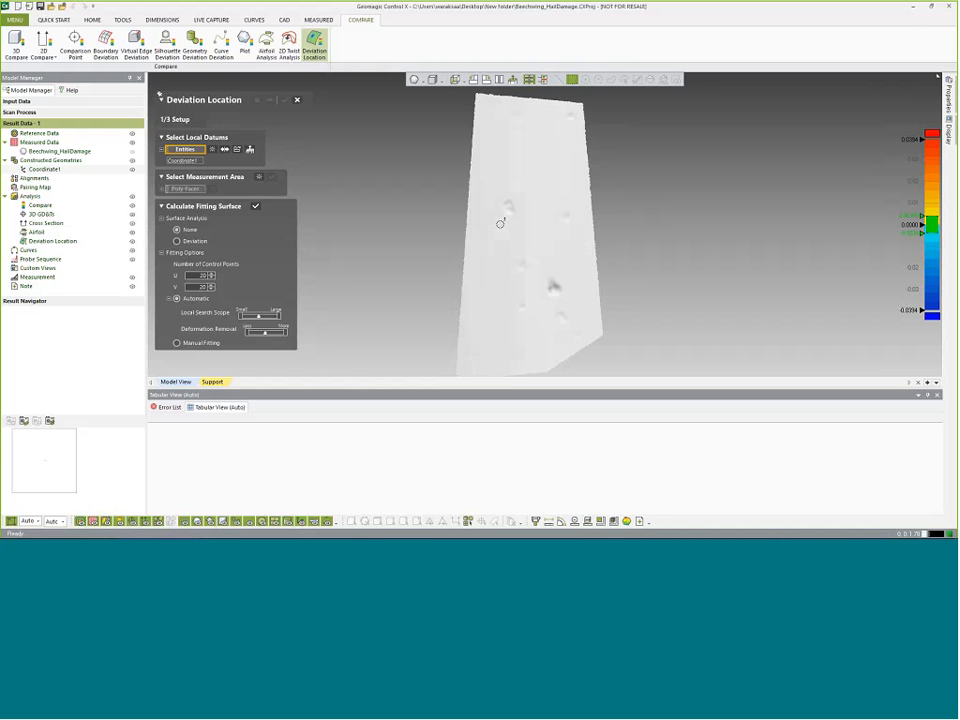
{"action": "right_click_drag", "start_coordinate": [502, 236], "coordinate": [490, 242]}
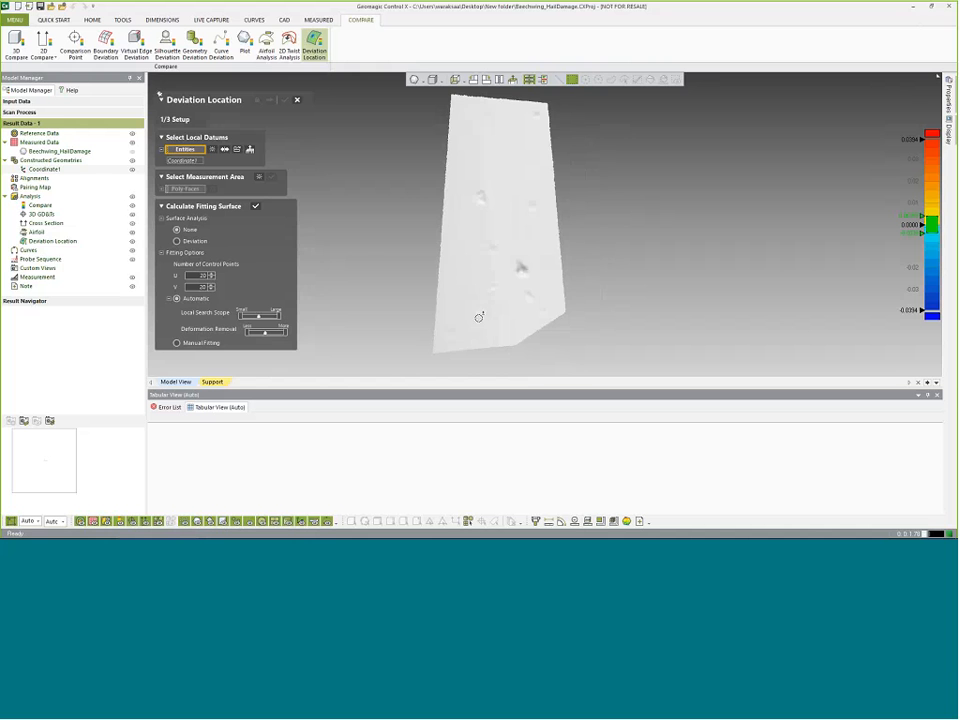
{"action": "mouse_move", "coordinate": [511, 292]}
{"action": "right_mouse_down"}
{"action": "mouse_move", "coordinate": [514, 212]}
{"action": "mouse_move", "coordinate": [503, 296]}
{"action": "right_mouse_up"}
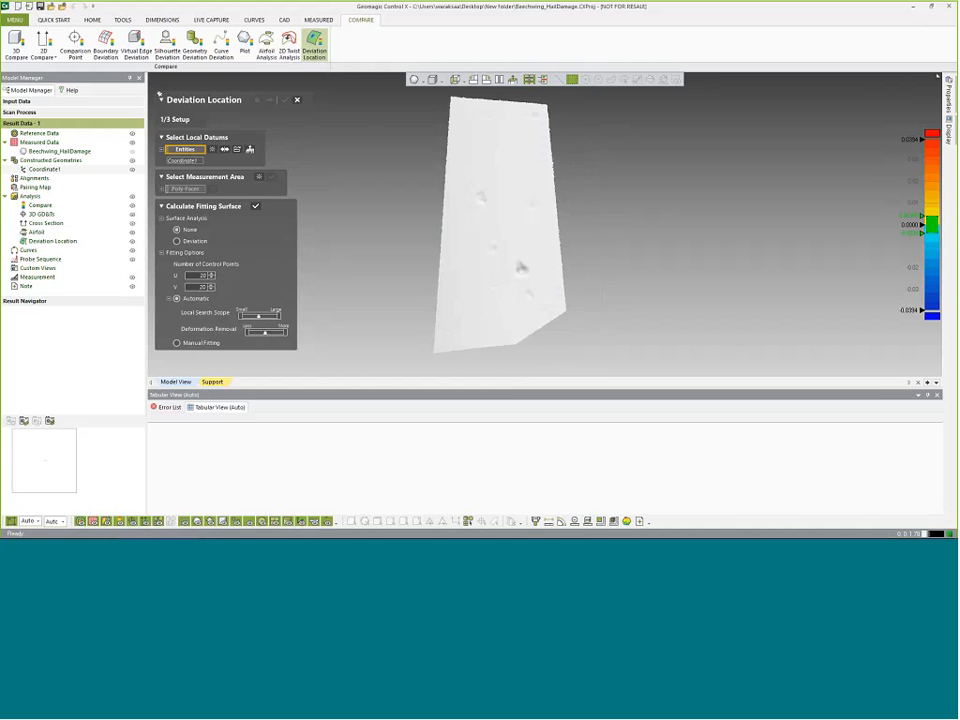
{"action": "right_click_drag", "start_coordinate": [521, 250], "coordinate": [527, 283]}
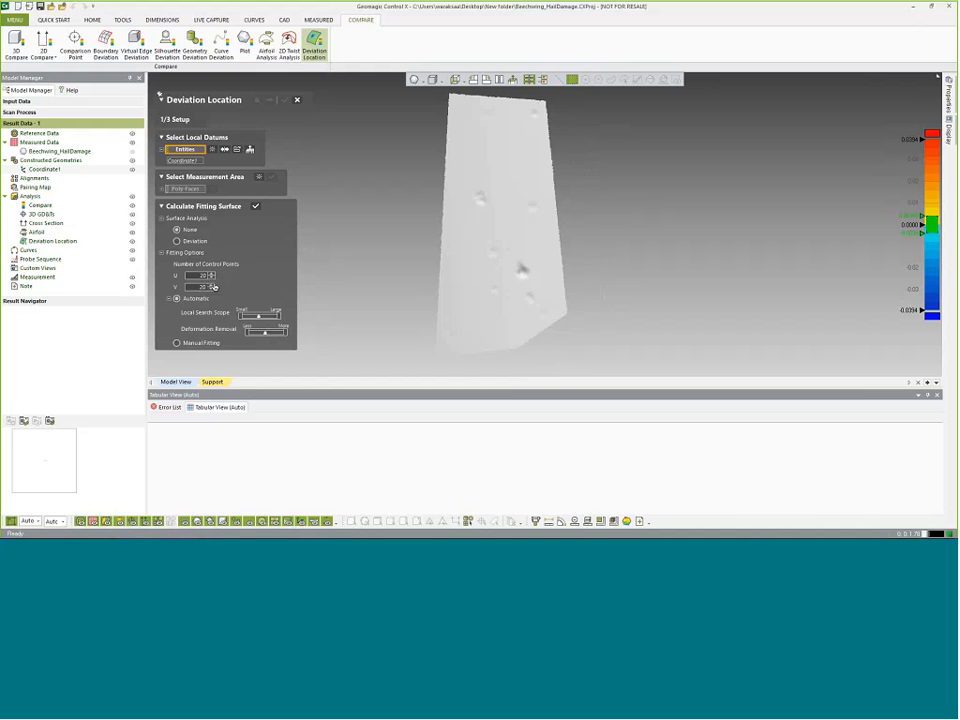
{"action": "right_click_drag", "start_coordinate": [495, 262], "coordinate": [508, 240]}
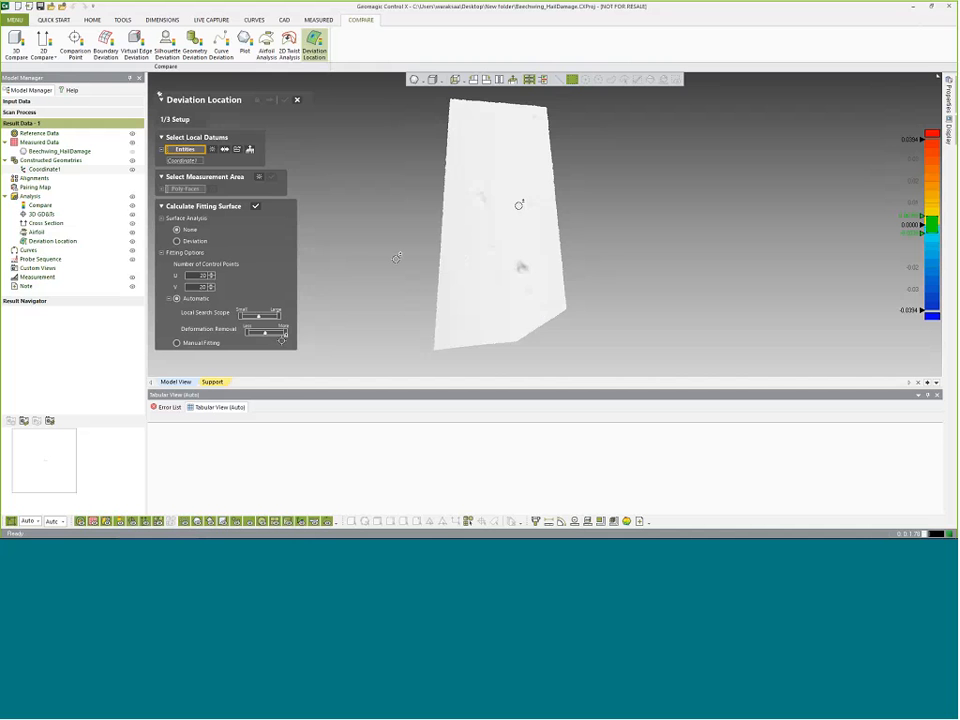
{"action": "mouse_move", "coordinate": [520, 266]}
{"action": "right_mouse_down"}
{"action": "mouse_move", "coordinate": [564, 257]}
{"action": "mouse_move", "coordinate": [465, 309]}
{"action": "mouse_move", "coordinate": [407, 313]}
{"action": "mouse_move", "coordinate": [529, 205]}
{"action": "mouse_move", "coordinate": [539, 180]}
{"action": "right_mouse_up"}
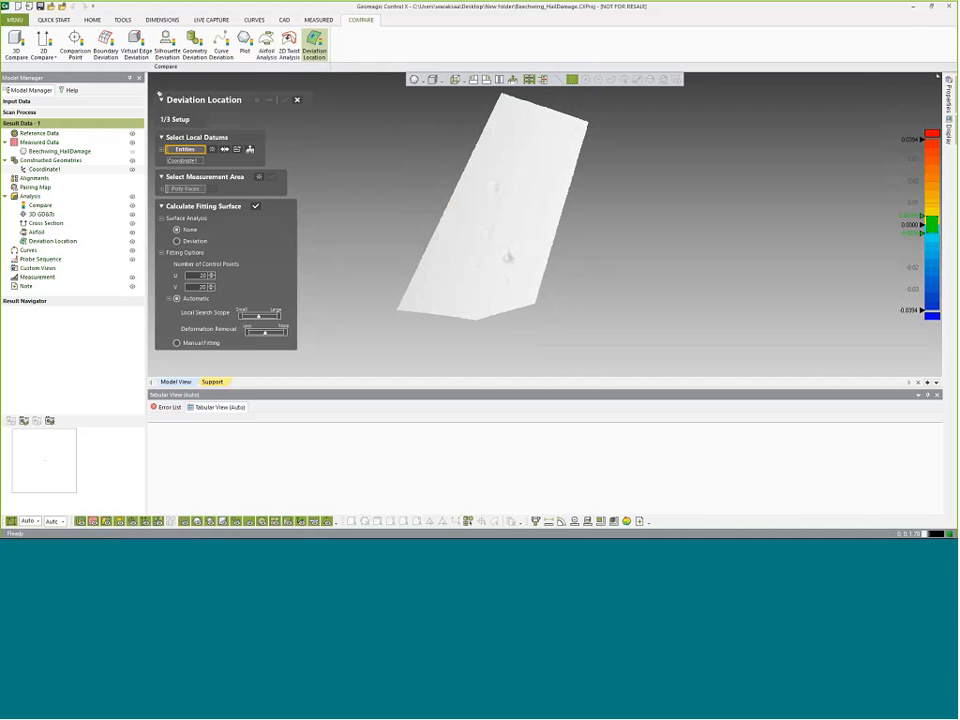
{"action": "right_click_drag", "start_coordinate": [494, 282], "coordinate": [499, 316]}
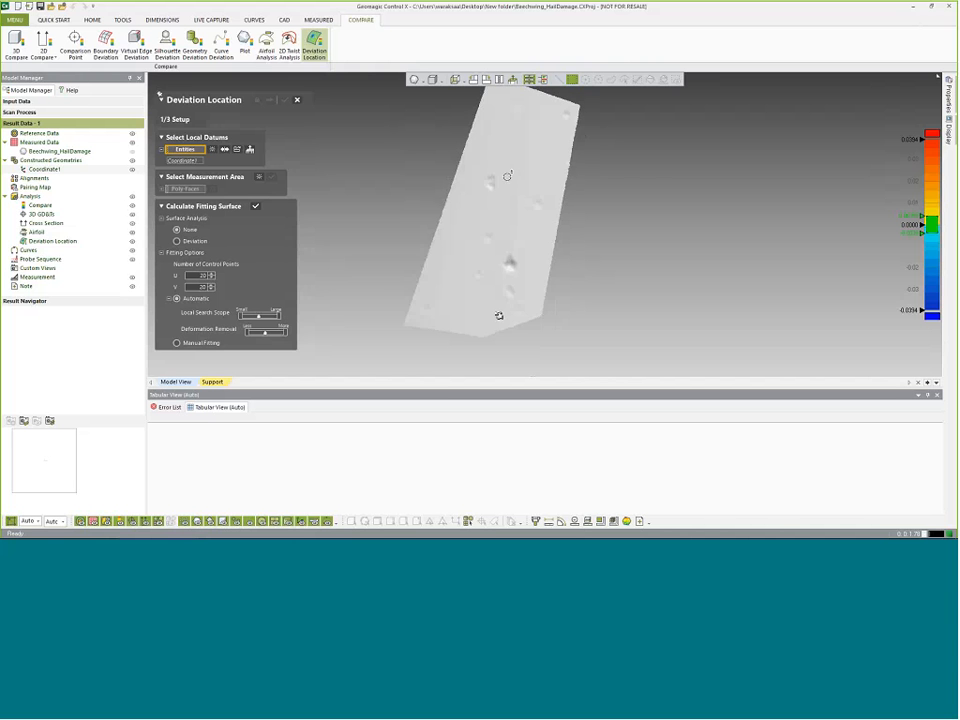
{"action": "right_click_drag", "start_coordinate": [507, 176], "coordinate": [533, 311]}
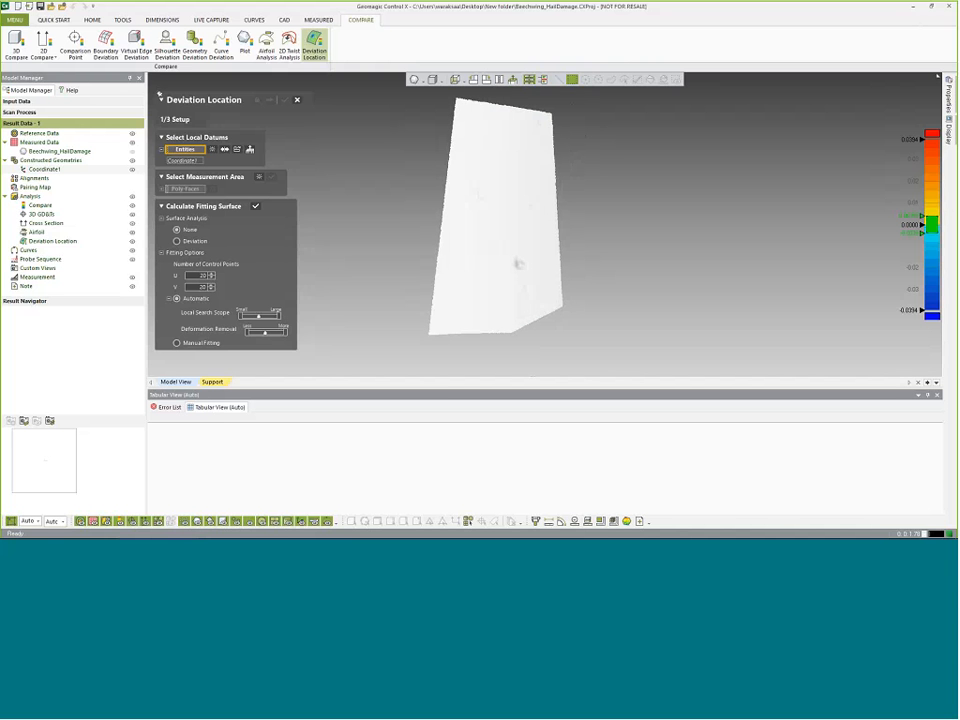
{"action": "mouse_move", "coordinate": [518, 263]}
{"action": "right_mouse_down"}
{"action": "mouse_move", "coordinate": [491, 268]}
{"action": "mouse_move", "coordinate": [476, 311]}
{"action": "mouse_move", "coordinate": [478, 292]}
{"action": "right_mouse_up"}
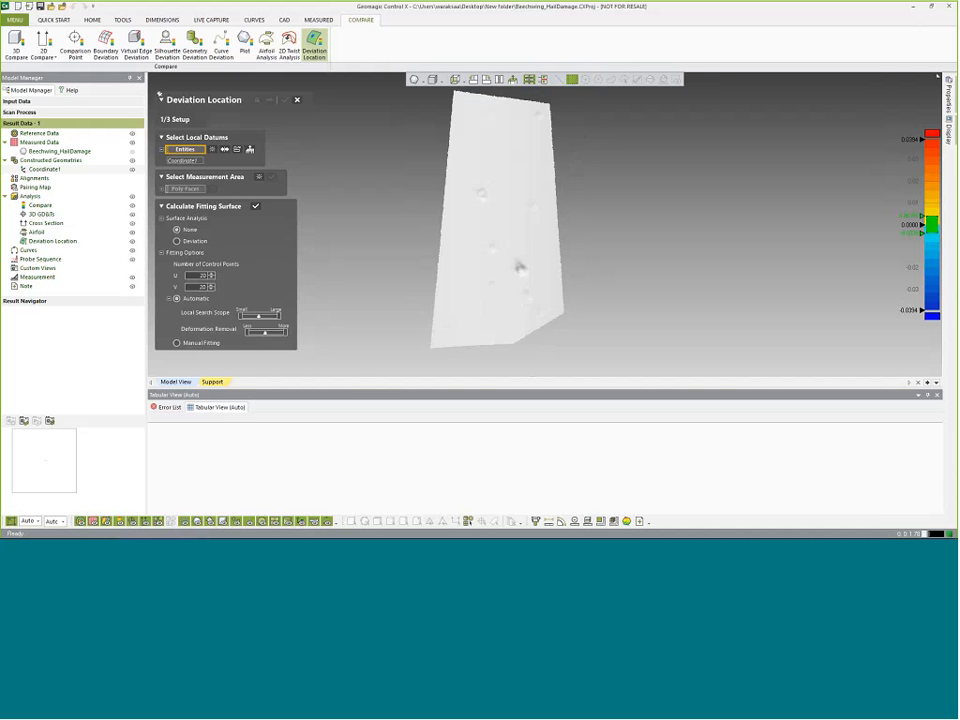
Step: Calculate the automatic fitting surface with 20 by 20 control points and display its surface analysis as Deviation
{"action": "left_click", "coordinate": [254, 207]}
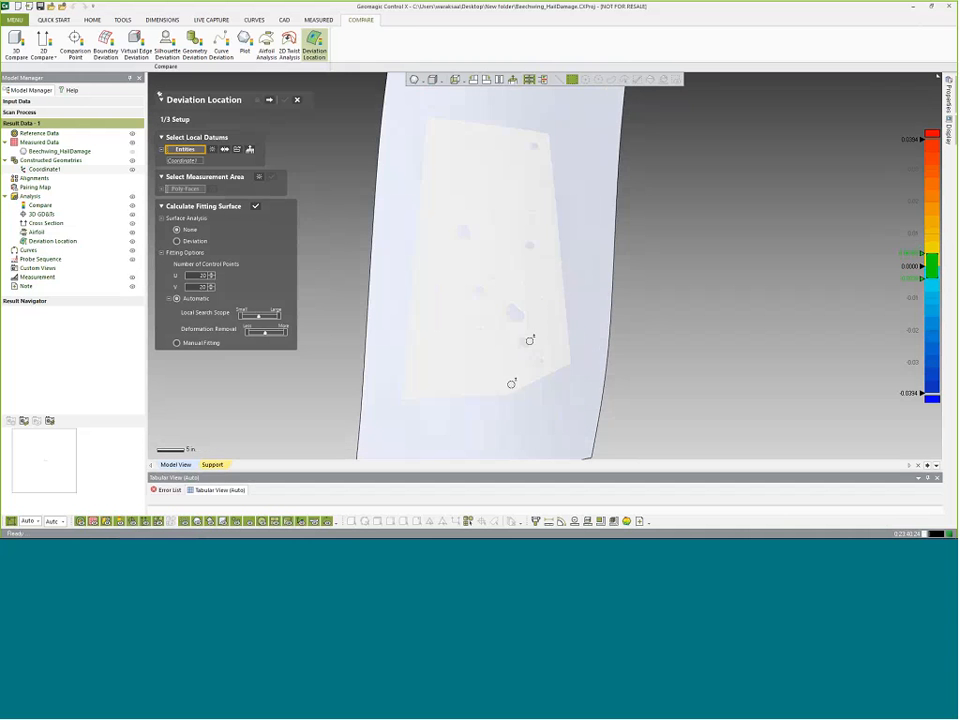
{"action": "mouse_move", "coordinate": [531, 325]}
{"action": "right_mouse_down"}
{"action": "mouse_move", "coordinate": [544, 180]}
{"action": "mouse_move", "coordinate": [568, 205]}
{"action": "mouse_move", "coordinate": [531, 329]}
{"action": "mouse_move", "coordinate": [534, 302]}
{"action": "mouse_move", "coordinate": [525, 322]}
{"action": "mouse_move", "coordinate": [520, 296]}
{"action": "right_mouse_up"}
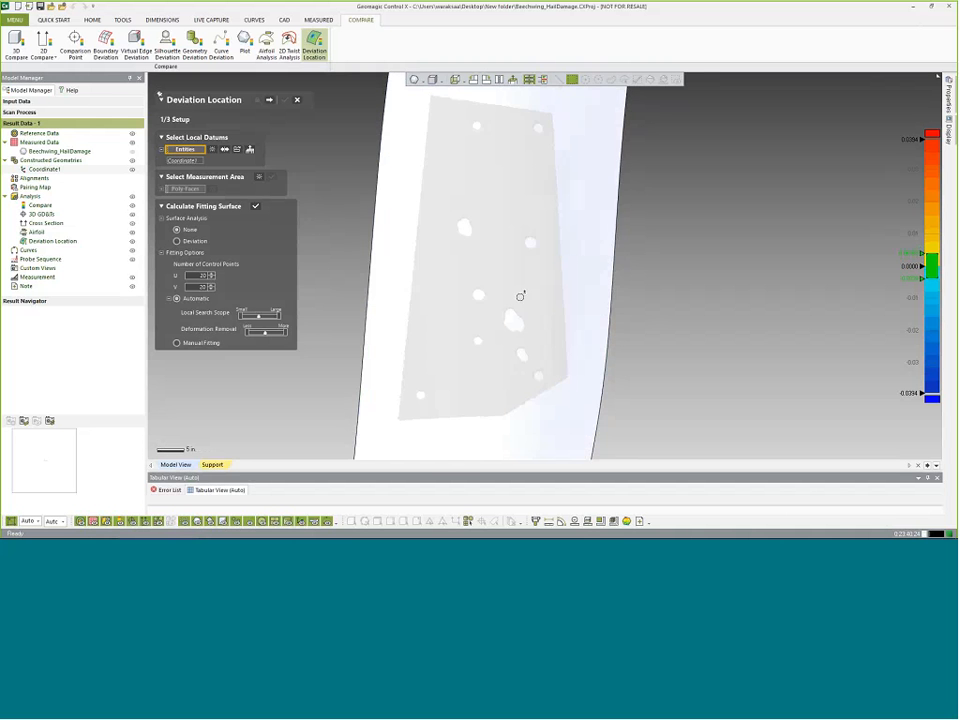
{"action": "left_click", "coordinate": [192, 242]}
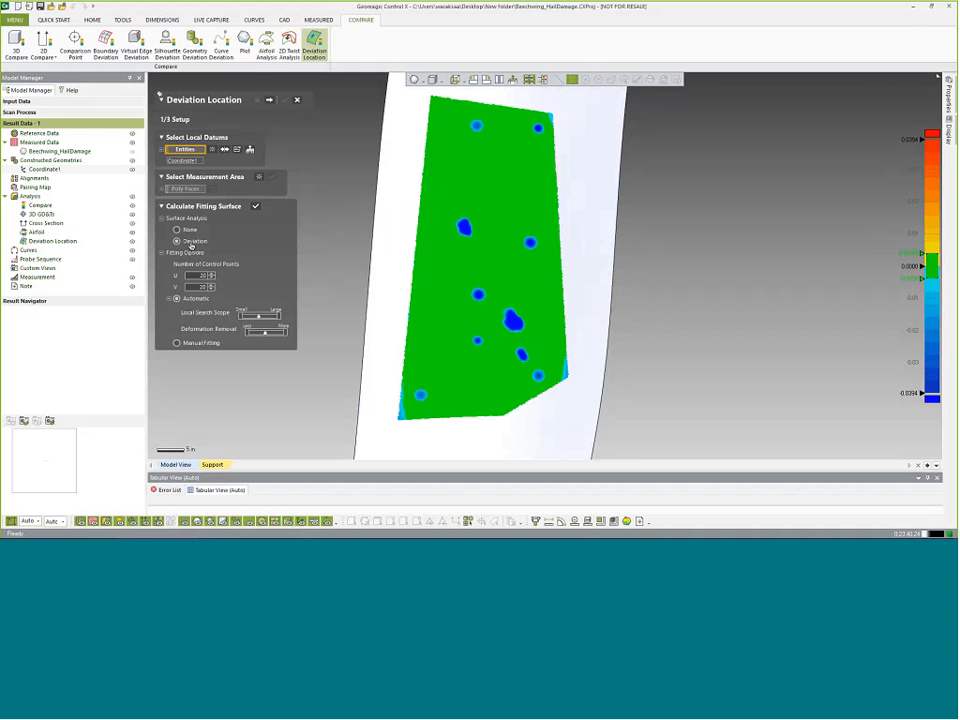
{"action": "right_click_drag", "start_coordinate": [396, 285], "coordinate": [428, 274], "text": "ctrl"}
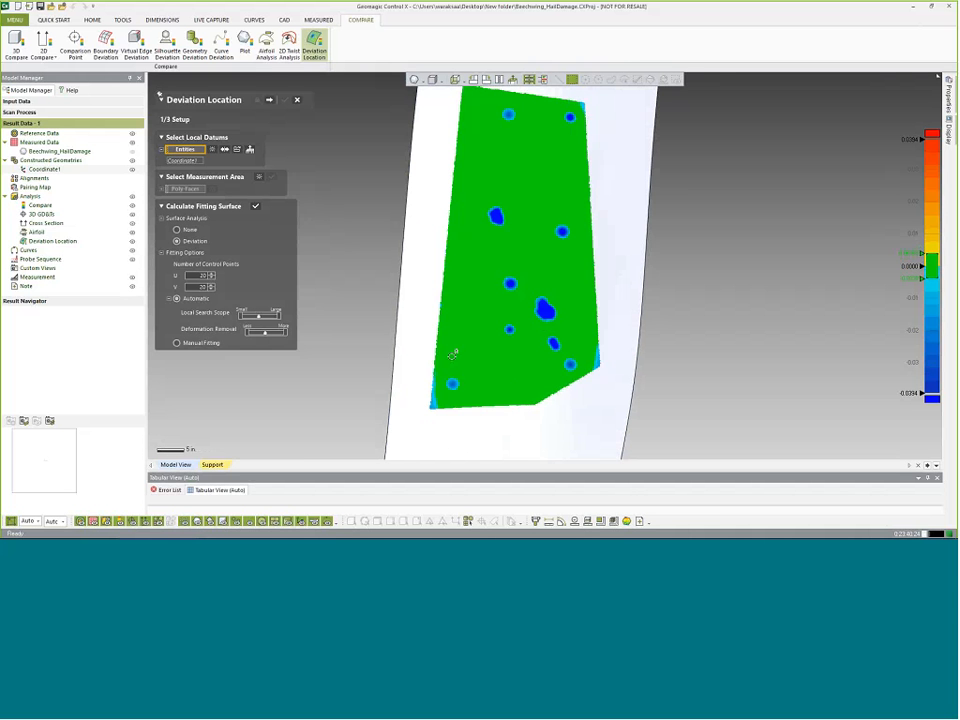
{"action": "right_click_drag", "start_coordinate": [508, 394], "coordinate": [497, 322]}
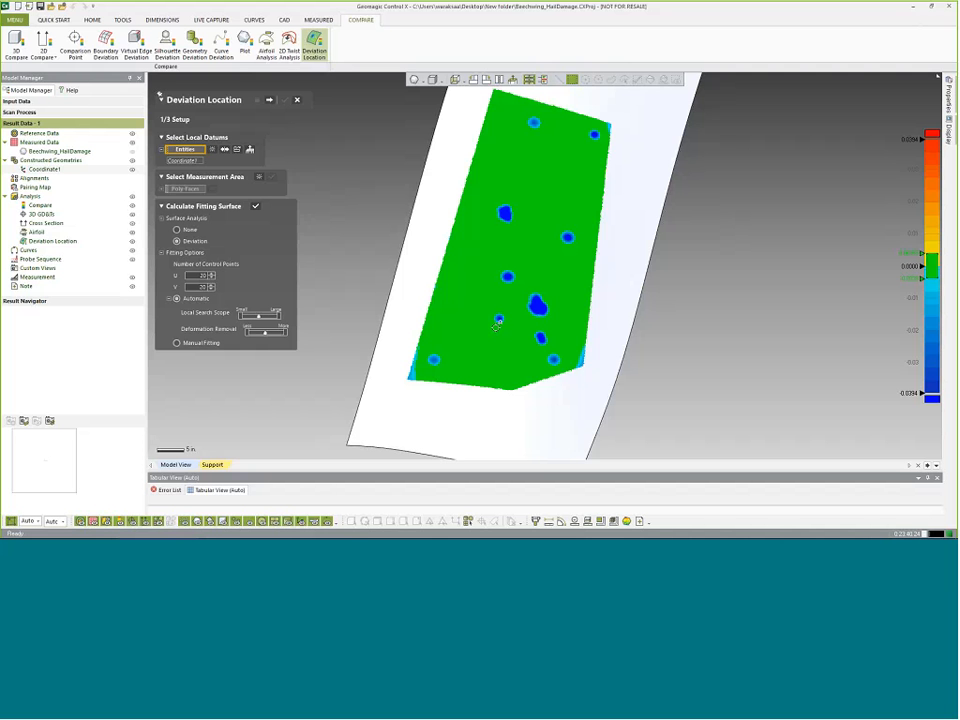
{"action": "mouse_move", "coordinate": [497, 322]}
{"action": "right_mouse_down"}
{"action": "mouse_move", "coordinate": [557, 392]}
{"action": "mouse_move", "coordinate": [484, 339]}
{"action": "mouse_move", "coordinate": [474, 285]}
{"action": "mouse_move", "coordinate": [459, 332]}
{"action": "mouse_move", "coordinate": [503, 309]}
{"action": "right_mouse_up"}
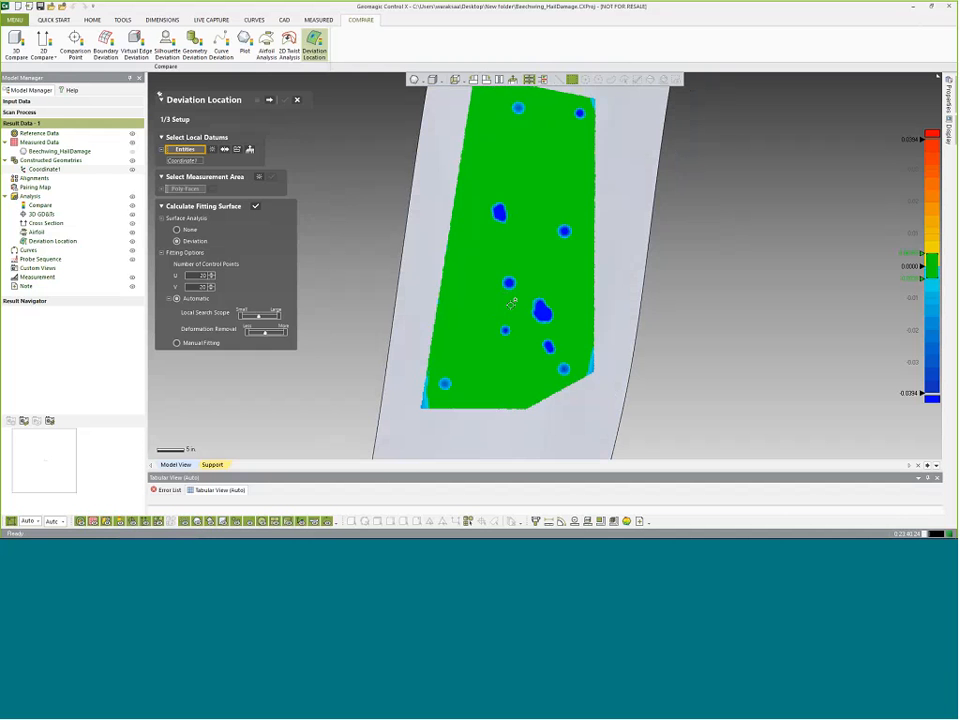
{"action": "right_click_drag", "start_coordinate": [517, 285], "coordinate": [498, 294]}
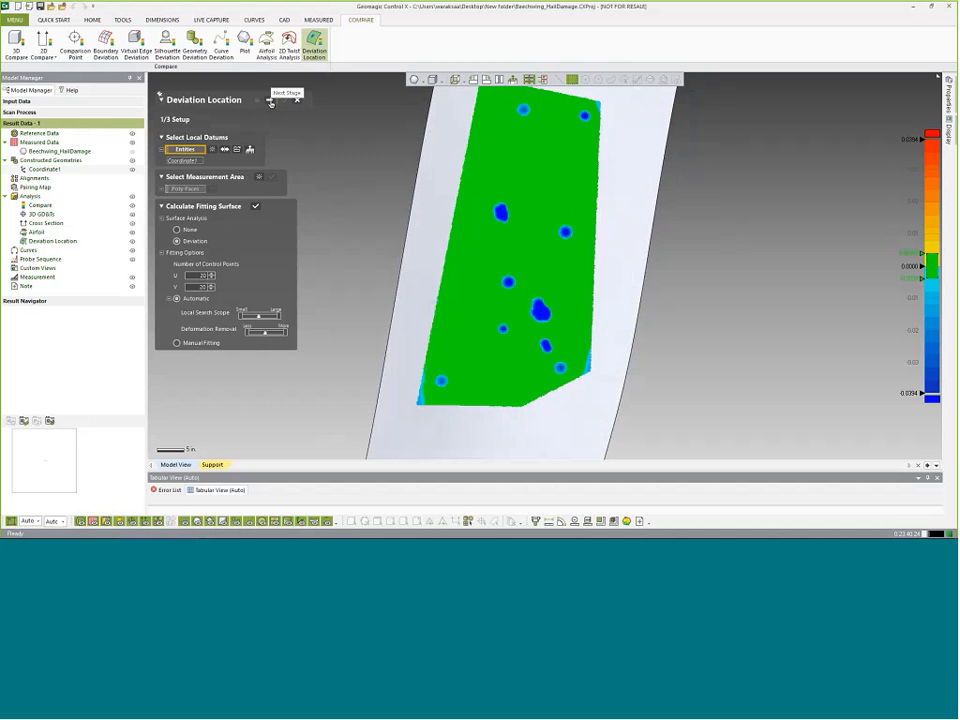
Step: Advance to Object Classification, set the extraction depth to -0.05 in, and detect the deviation objects automatically
{"action": "left_click", "coordinate": [270, 101]}
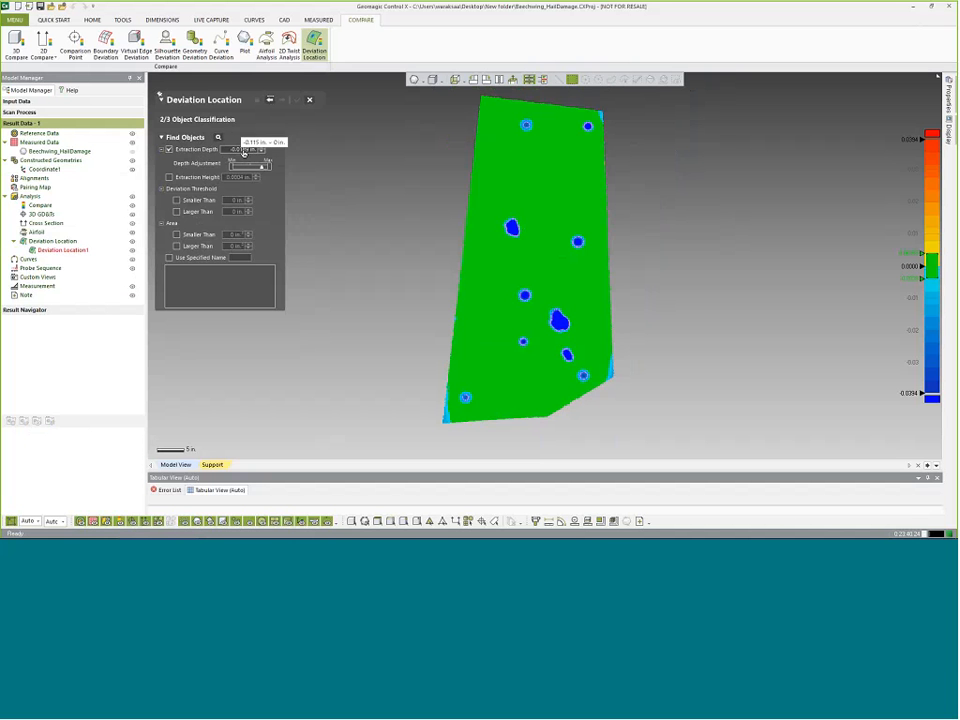
{"action": "double_click", "coordinate": [244, 150]}
{"action": "left_click", "coordinate": [248, 149]}
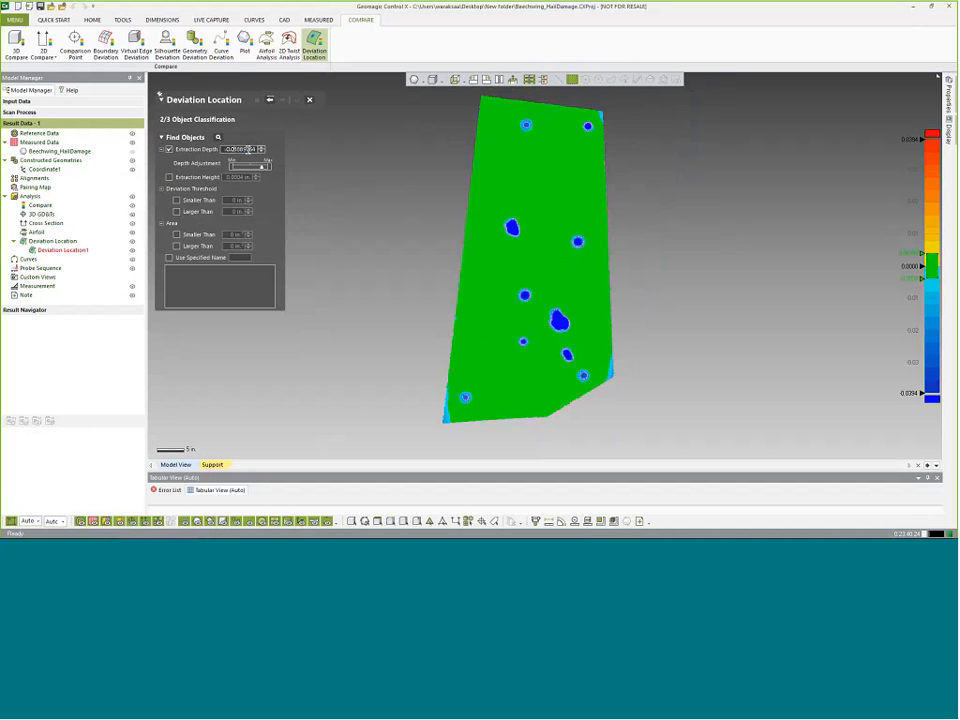
{"action": "double_click", "coordinate": [248, 149]}
{"action": "type", "text": "-0.04"}
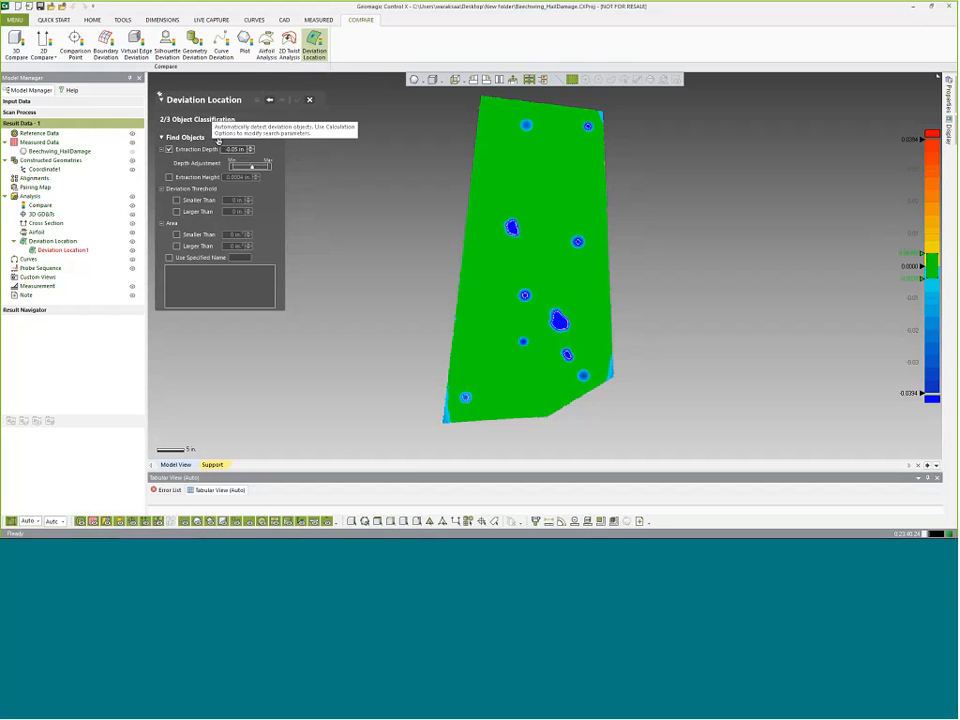
{"action": "left_click", "coordinate": [218, 137]}
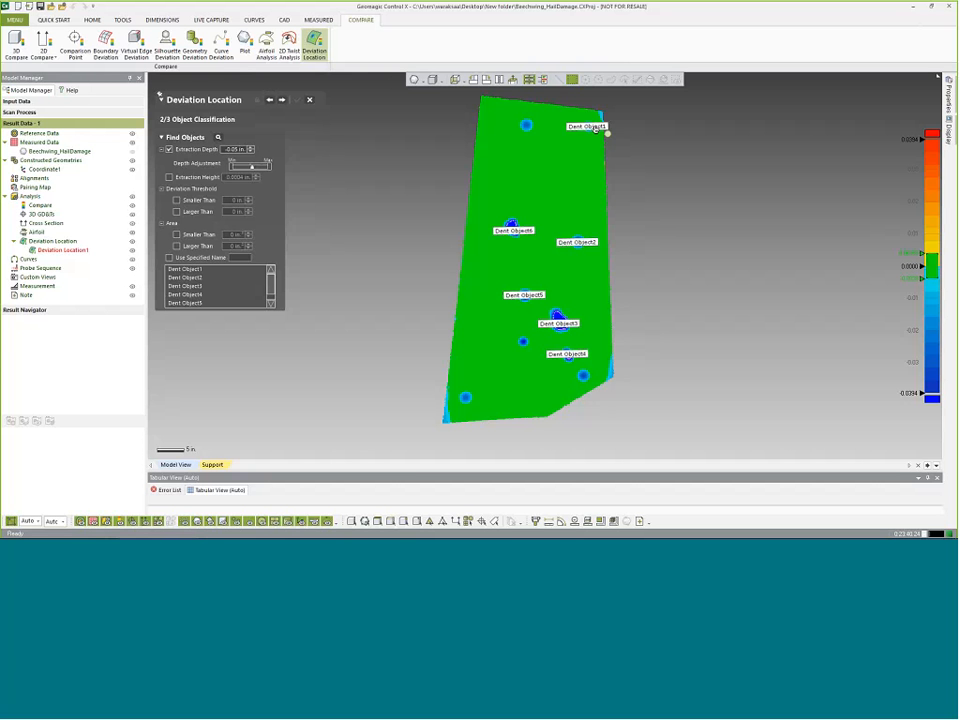
Step: Move the labels of all six dent objects away from their dents so the dents are uncovered
{"action": "left_click_drag", "start_coordinate": [596, 128], "coordinate": [649, 128]}
{"action": "left_click_drag", "start_coordinate": [577, 242], "coordinate": [618, 251]}
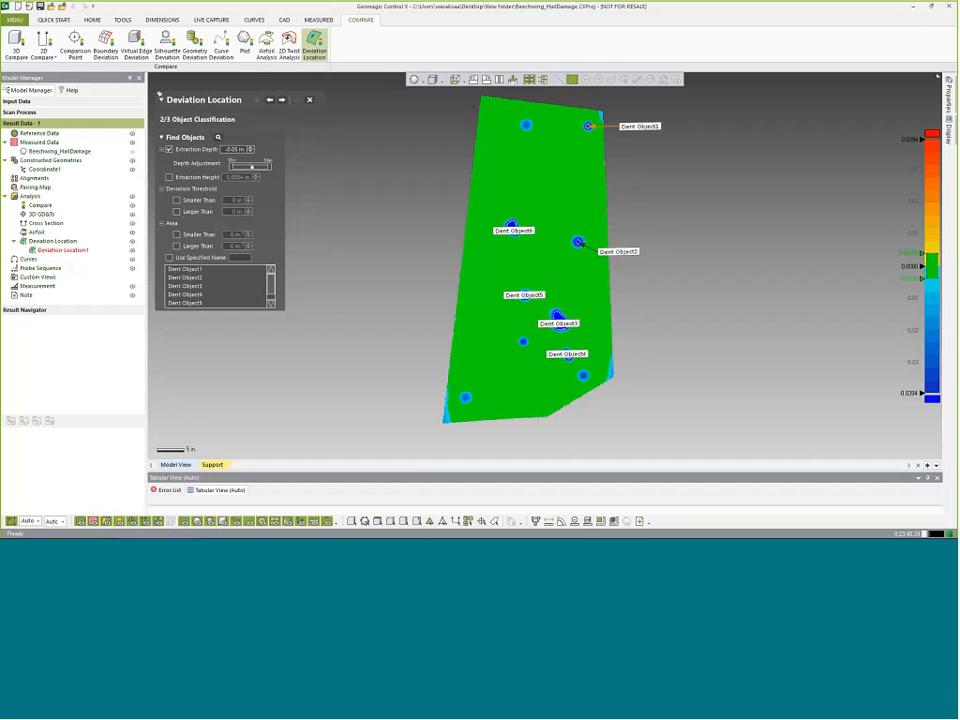
{"action": "left_click_drag", "start_coordinate": [513, 230], "coordinate": [442, 234]}
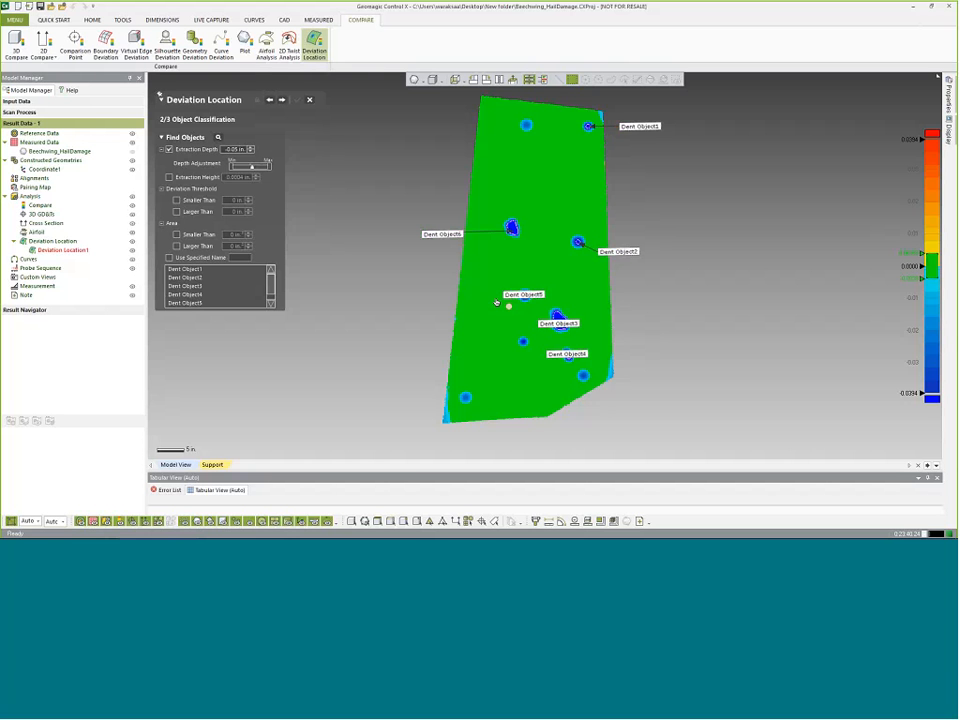
{"action": "left_click_drag", "start_coordinate": [522, 296], "coordinate": [468, 294]}
{"action": "left_click_drag", "start_coordinate": [565, 325], "coordinate": [616, 302]}
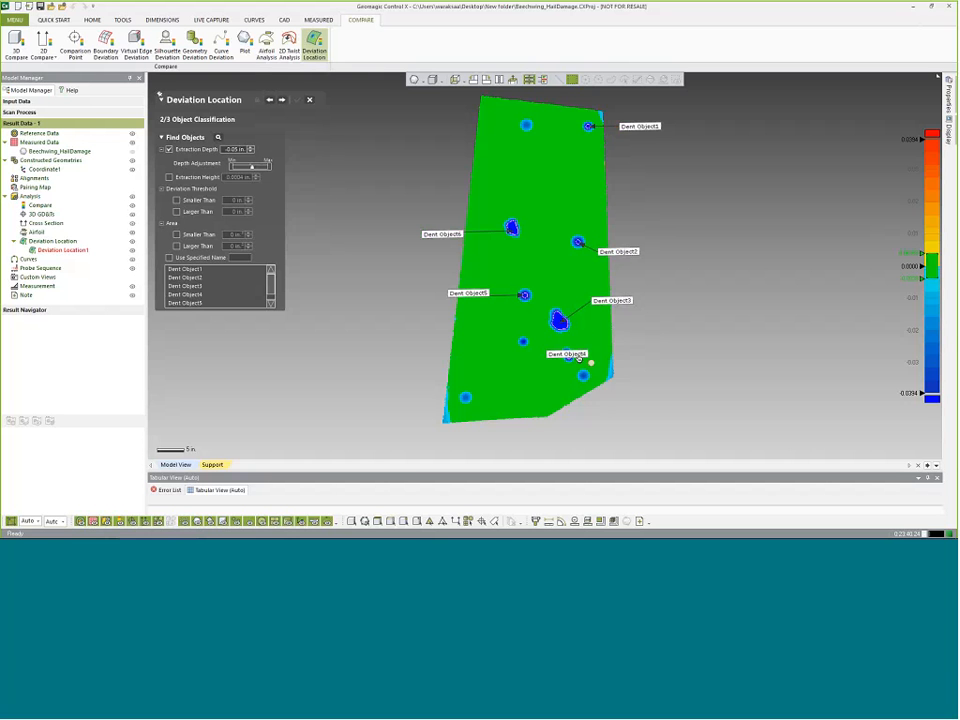
{"action": "left_click_drag", "start_coordinate": [580, 358], "coordinate": [612, 369]}
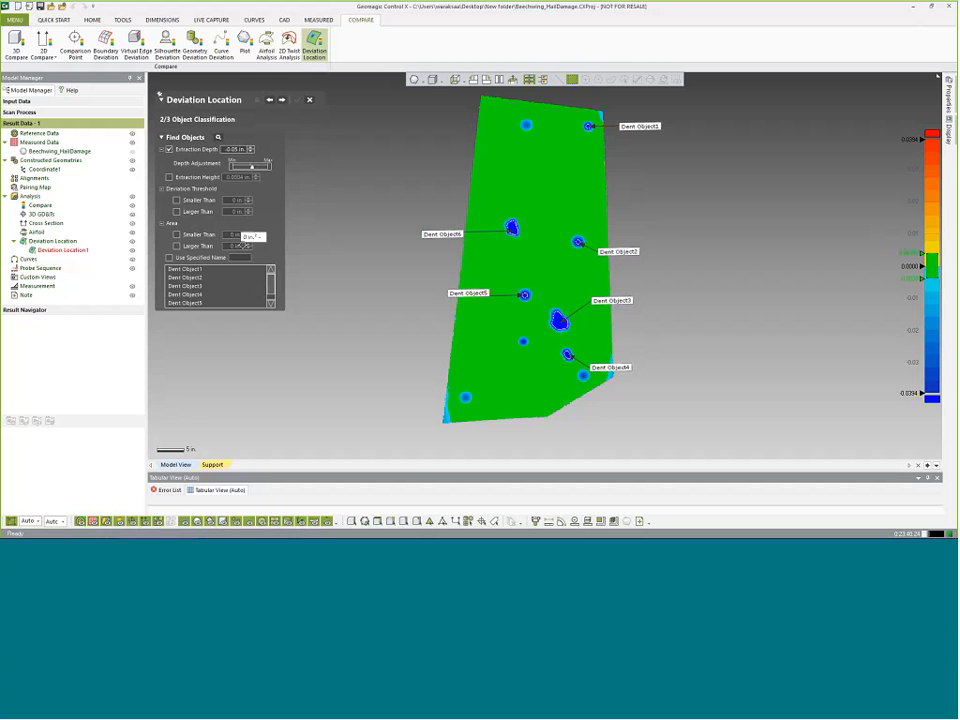
Step: Limit the deviation threshold to objects larger than 0.1 in and detect the dents again
{"action": "left_click", "coordinate": [177, 212]}
{"action": "left_click", "coordinate": [238, 213]}
{"action": "type", "text": ".1"}
{"action": "left_click", "coordinate": [258, 211]}
{"action": "double_click", "coordinate": [240, 211]}
{"action": "type", "text": "-0.1"}
{"action": "left_click", "coordinate": [180, 163]}
{"action": "left_click", "coordinate": [238, 211]}
{"action": "type", "text": "0.1"}
{"action": "left_click", "coordinate": [218, 137]}
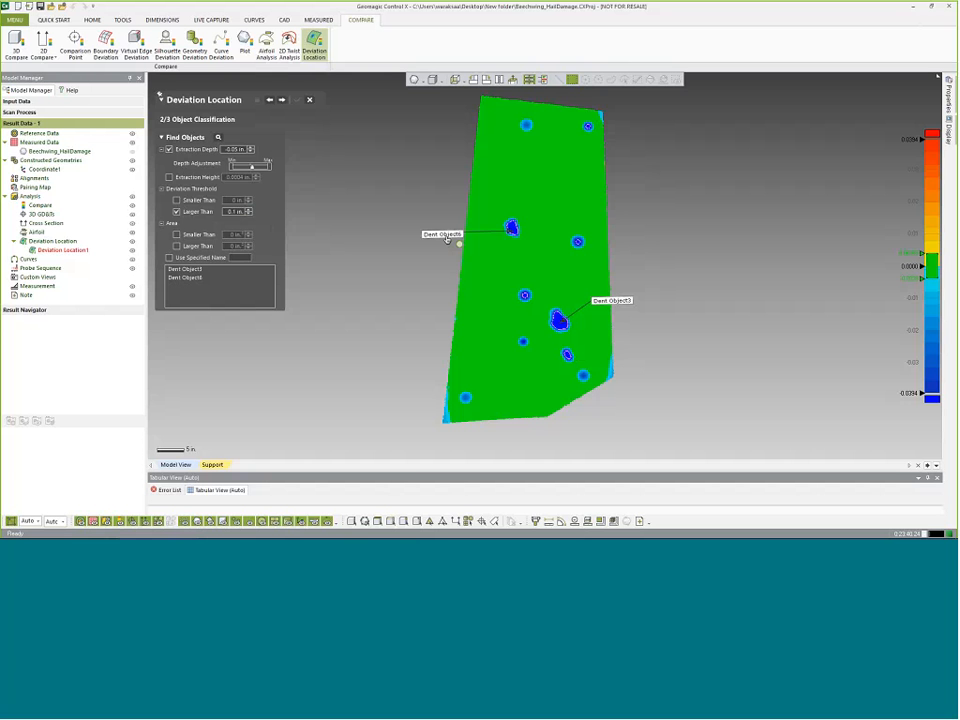
Step: Reposition the Dent Object6 and Dent Object3 labels outside the patch and advance to the Create Inspection Feature stage
{"action": "left_click_drag", "start_coordinate": [447, 239], "coordinate": [434, 221]}
{"action": "left_click_drag", "start_coordinate": [632, 302], "coordinate": [662, 323]}
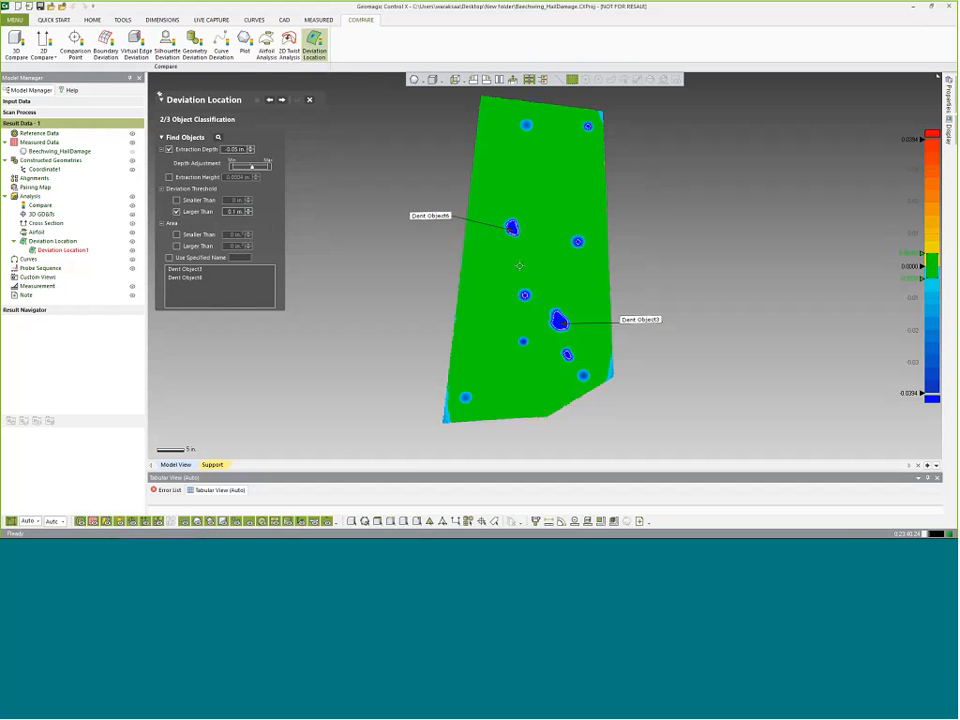
{"action": "mouse_move", "coordinate": [519, 265]}
{"action": "right_mouse_down"}
{"action": "mouse_move", "coordinate": [497, 274]}
{"action": "mouse_move", "coordinate": [506, 276]}
{"action": "right_mouse_up"}
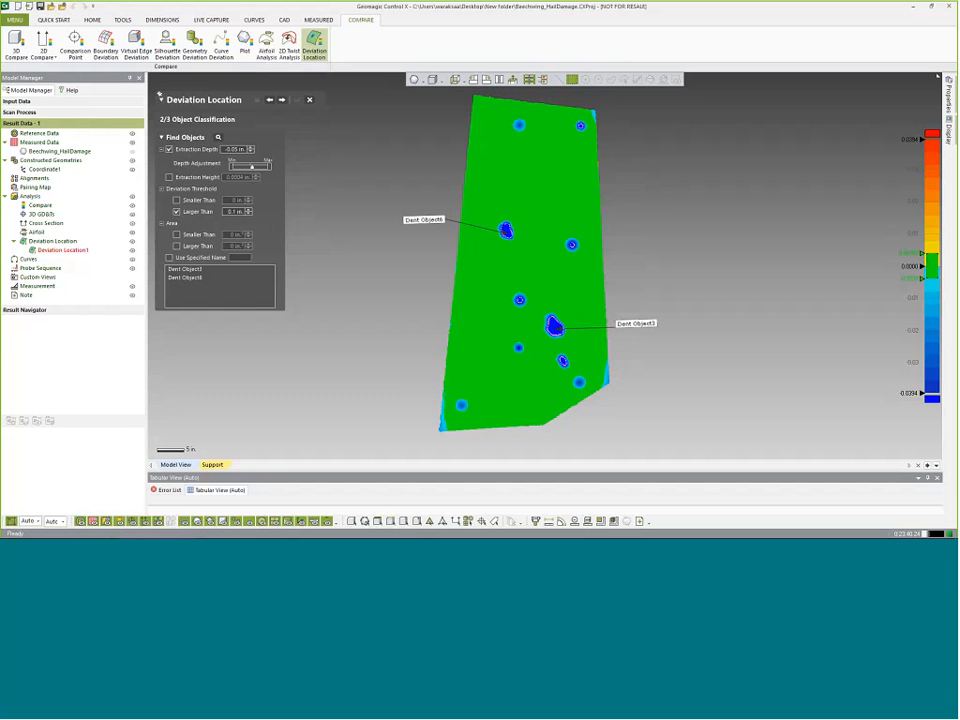
{"action": "left_click", "coordinate": [513, 80]}
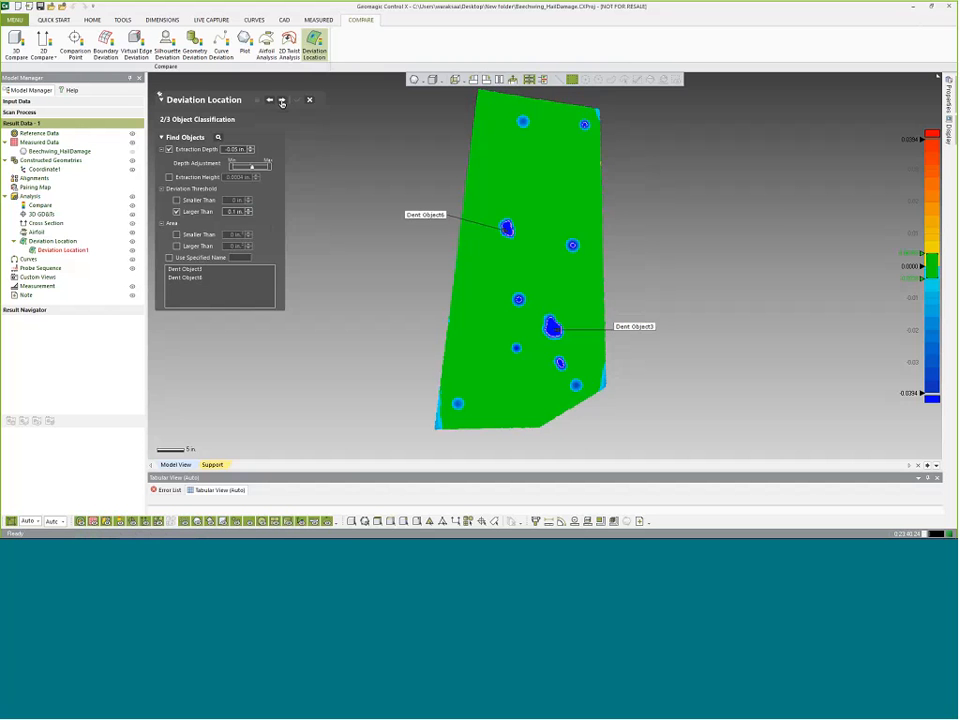
{"action": "left_click", "coordinate": [282, 101]}
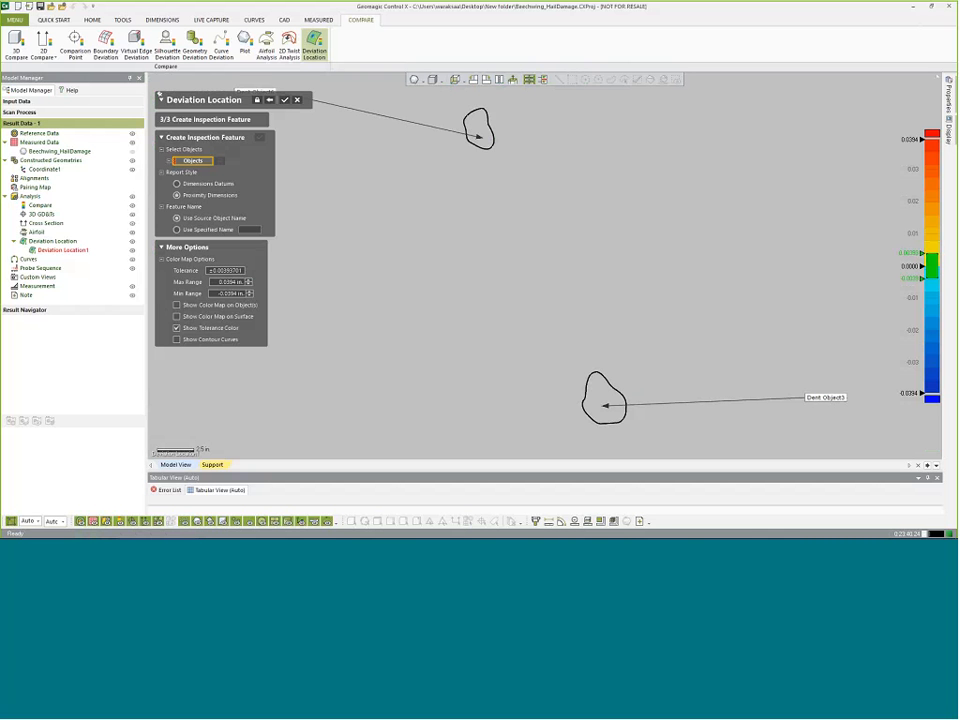
Step: Select Dent Object6 and Dent Object3 as the objects for the Proximity Dimensions inspection feature
{"action": "left_click", "coordinate": [487, 148]}
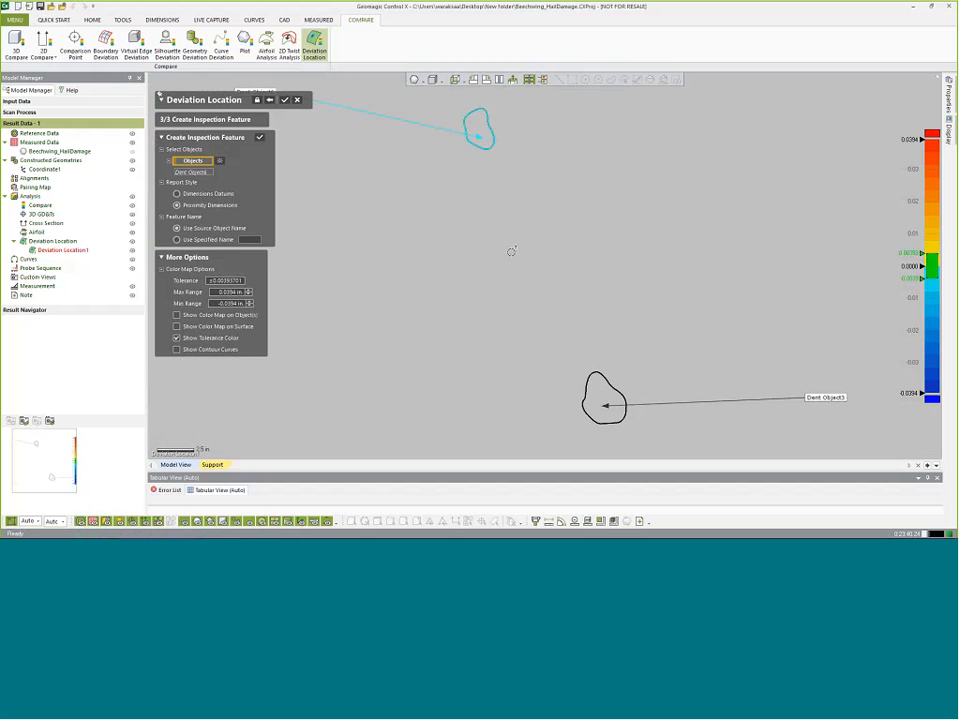
{"action": "left_click", "coordinate": [592, 386]}
{"action": "mouse_move", "coordinate": [480, 336]}
{"action": "right_mouse_down"}
{"action": "mouse_move", "coordinate": [462, 300]}
{"action": "mouse_move", "coordinate": [474, 318]}
{"action": "right_mouse_up"}
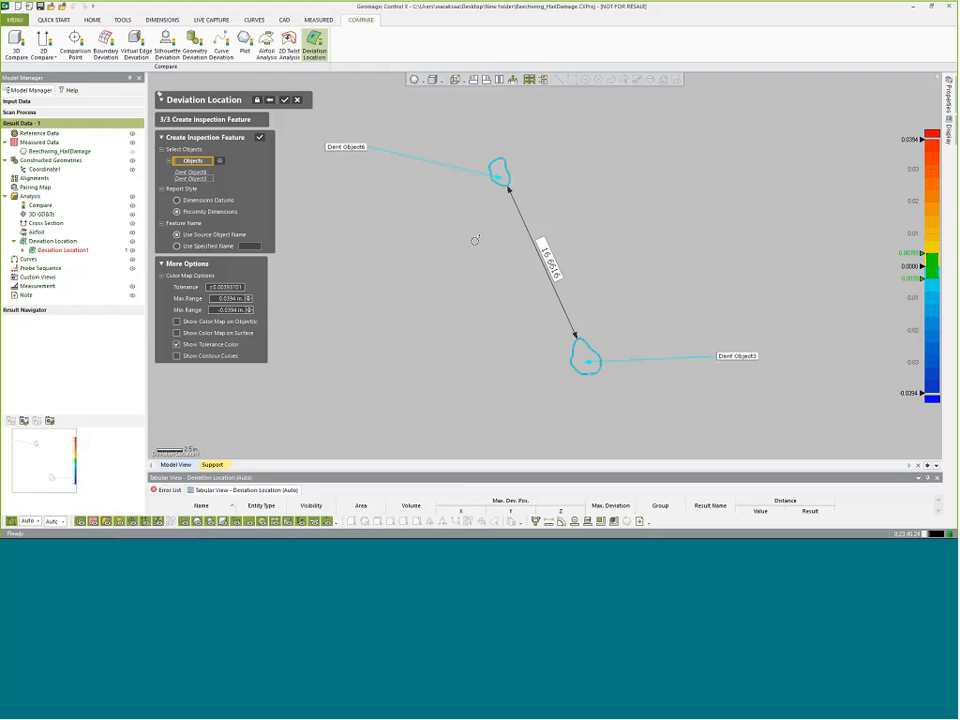
{"action": "scroll", "coordinate": [465, 256], "scroll_direction": "down", "scroll_amount": 1}
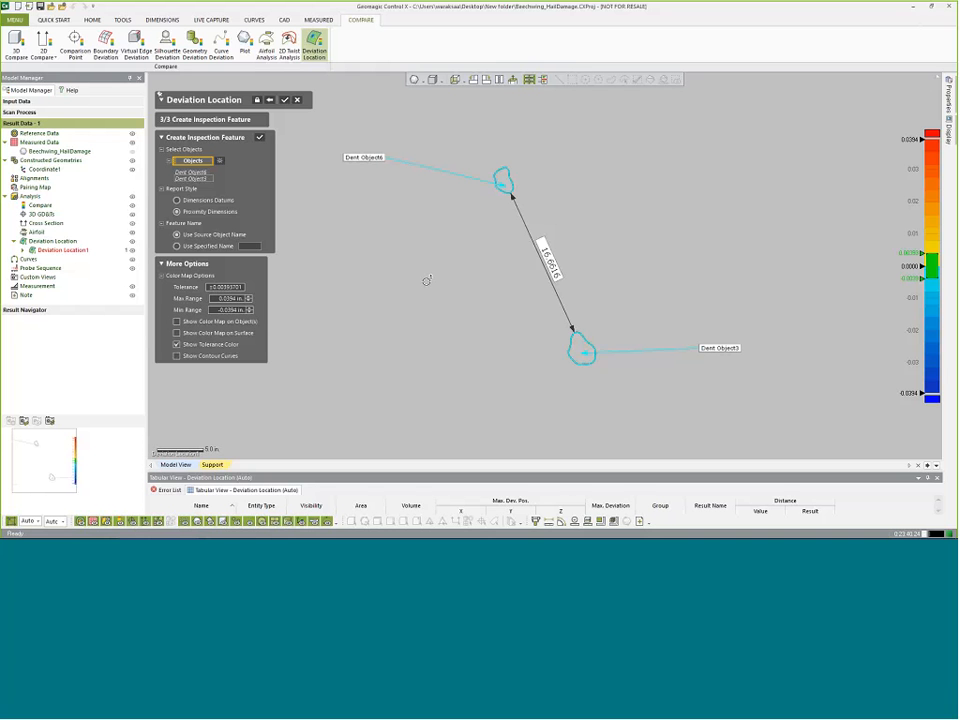
{"action": "scroll", "coordinate": [446, 274], "scroll_direction": "down", "scroll_amount": 1}
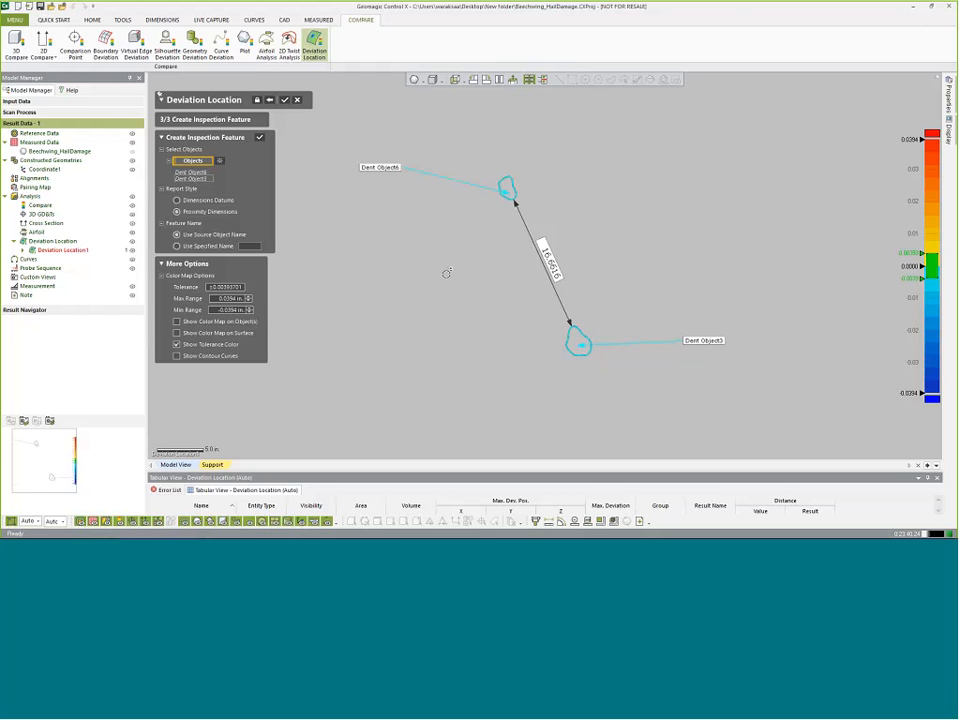
{"action": "middle_click_drag", "start_coordinate": [467, 283], "coordinate": [470, 276]}
{"action": "scroll", "coordinate": [470, 276], "scroll_direction": "down", "scroll_amount": 1}
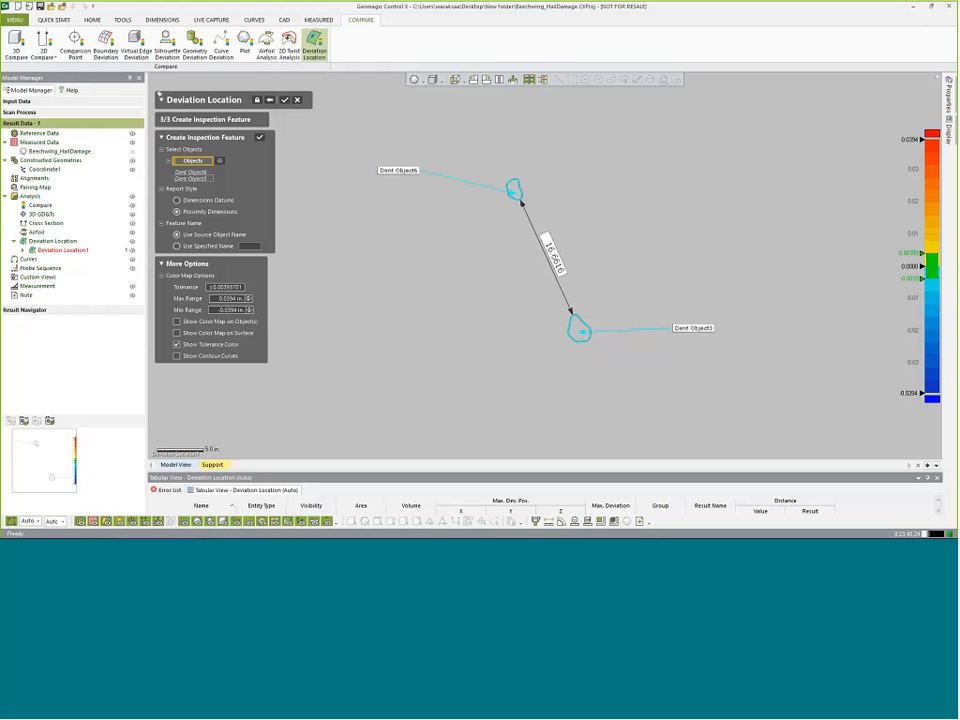
Step: Display the deviation color map on the whole scanned surface around the two selected dents
{"action": "left_click", "coordinate": [176, 332]}
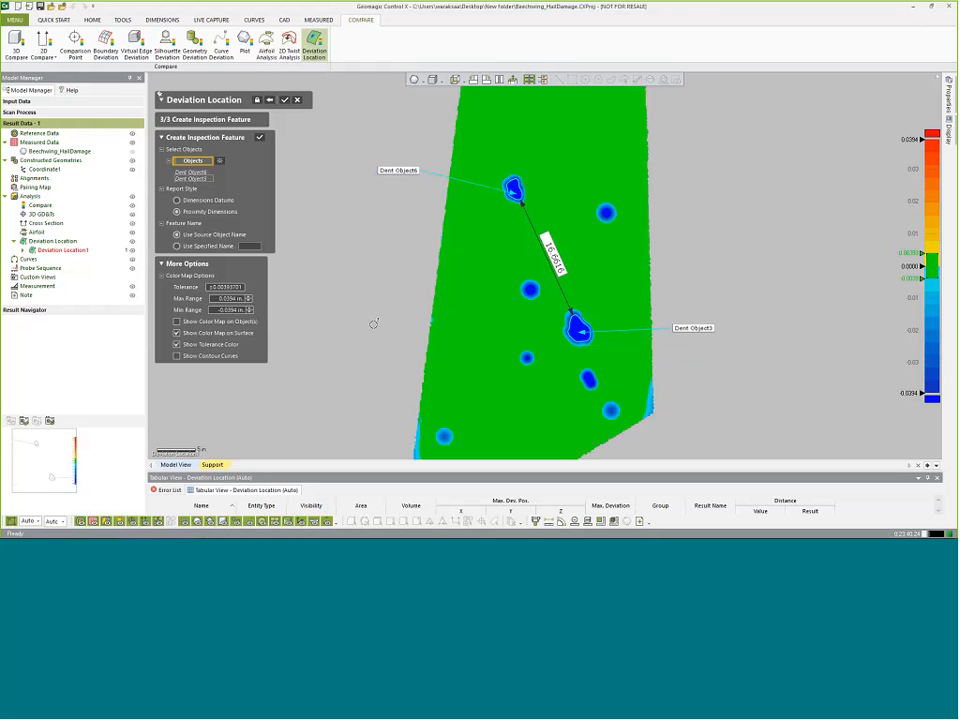
{"action": "right_click_drag", "start_coordinate": [373, 324], "coordinate": [434, 296]}
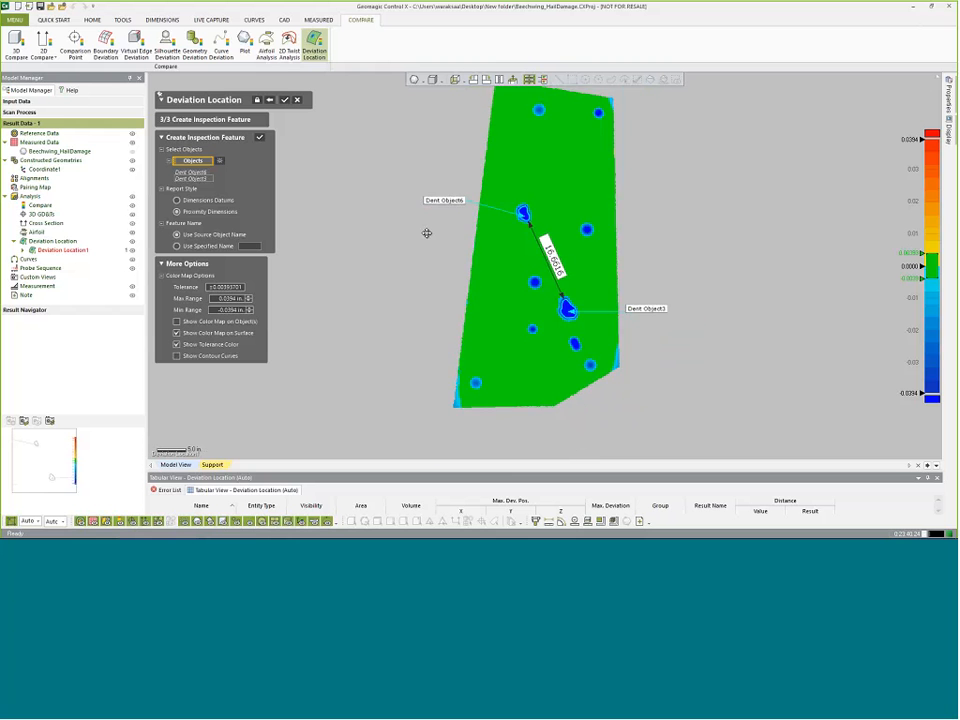
{"action": "right_click_drag", "start_coordinate": [426, 231], "coordinate": [614, 290]}
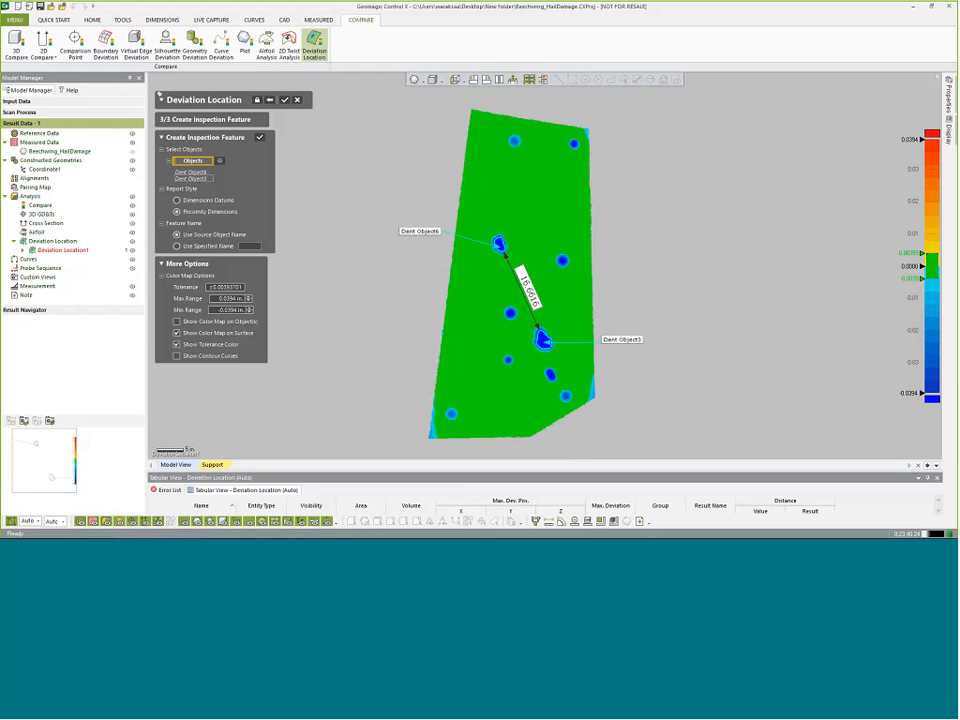
Step: Switch the report style to Dimensions Datums and move both dents' AX and AY dimension labels clear of the dents
{"action": "left_click", "coordinate": [177, 200]}
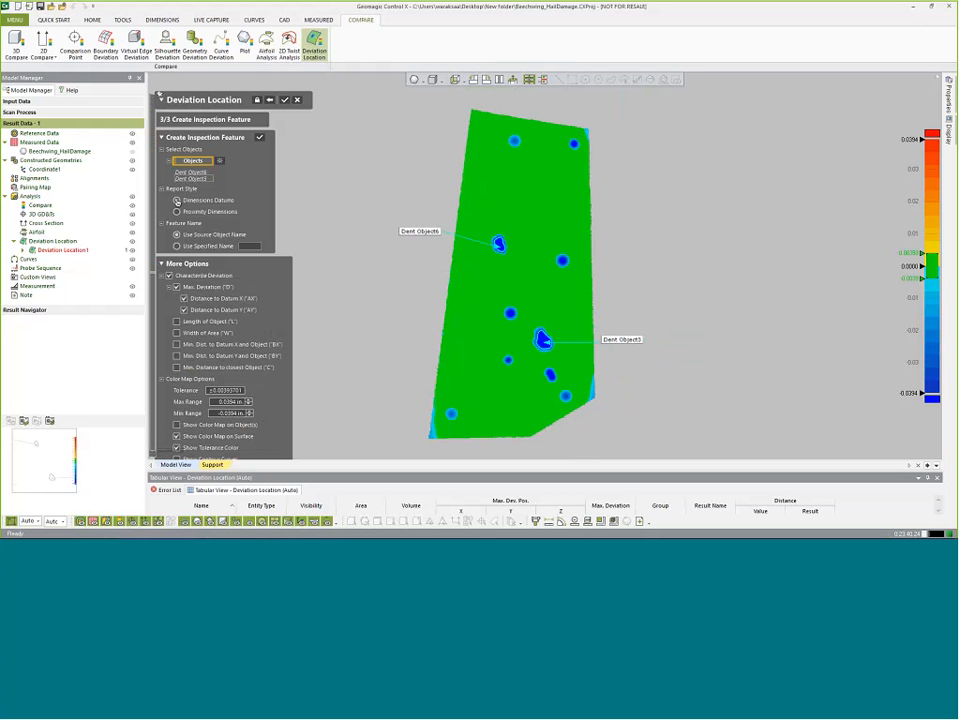
{"action": "scroll", "coordinate": [150, 278], "scroll_direction": "down", "scroll_amount": 1}
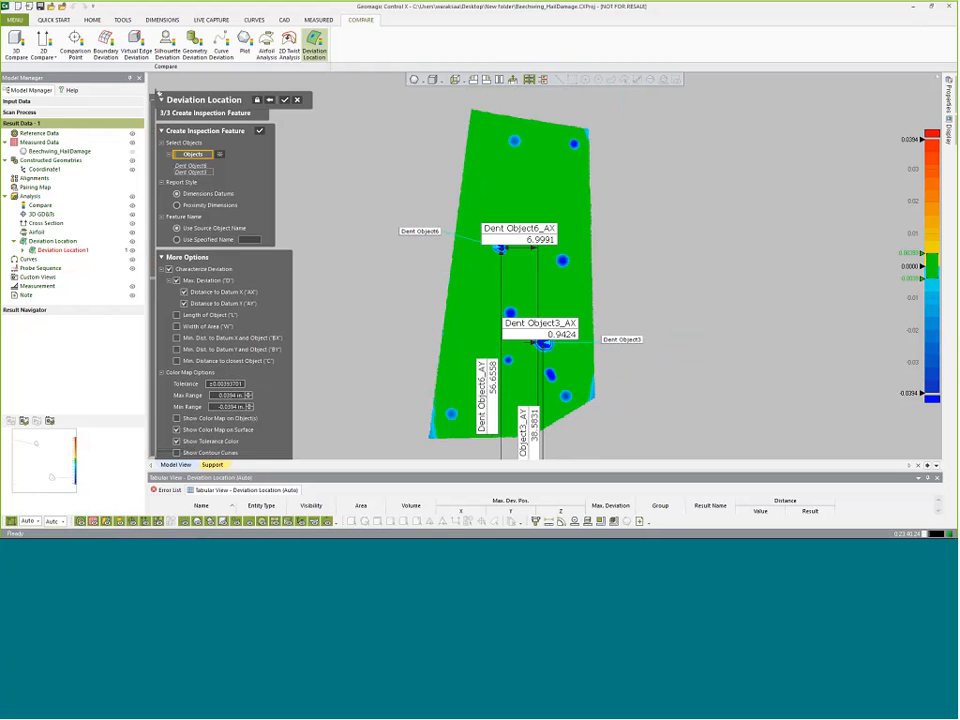
{"action": "left_click_drag", "start_coordinate": [531, 229], "coordinate": [531, 186]}
{"action": "left_click_drag", "start_coordinate": [556, 329], "coordinate": [561, 302]}
{"action": "scroll", "coordinate": [561, 303], "scroll_direction": "down", "scroll_amount": 3}
{"action": "right_click_drag", "start_coordinate": [583, 398], "coordinate": [567, 296]}
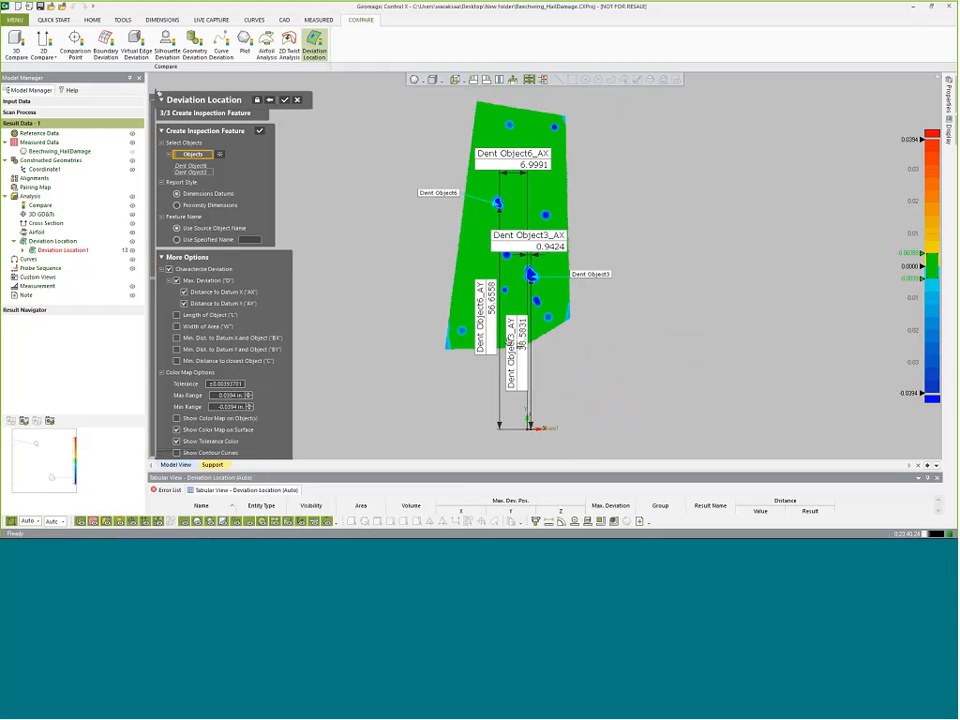
{"action": "left_click_drag", "start_coordinate": [490, 333], "coordinate": [457, 333]}
{"action": "left_click_drag", "start_coordinate": [511, 355], "coordinate": [543, 355]}
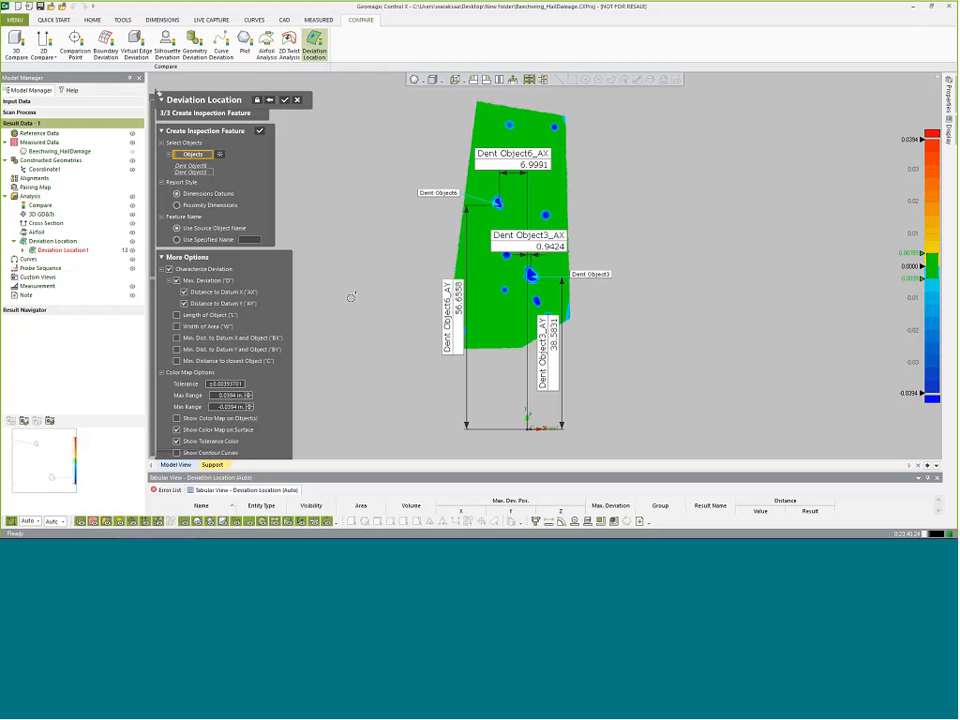
Step: Replace the Max. Deviation characteristic with object length, area width and minimum distance to closest object, and spread their labels around the patch
{"action": "left_click", "coordinate": [177, 283]}
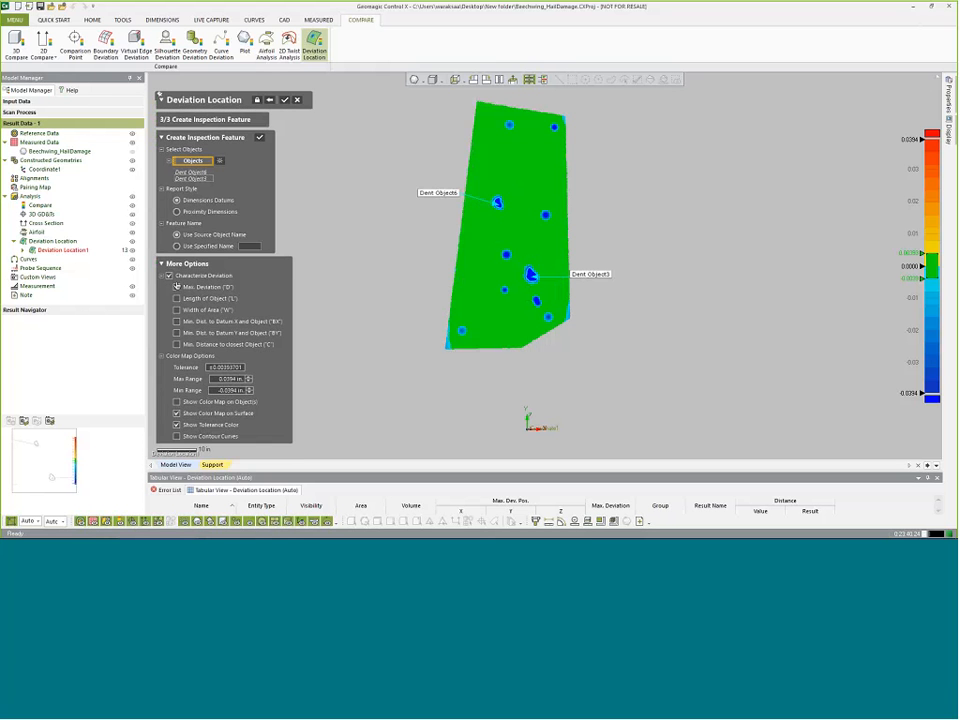
{"action": "left_click", "coordinate": [177, 298]}
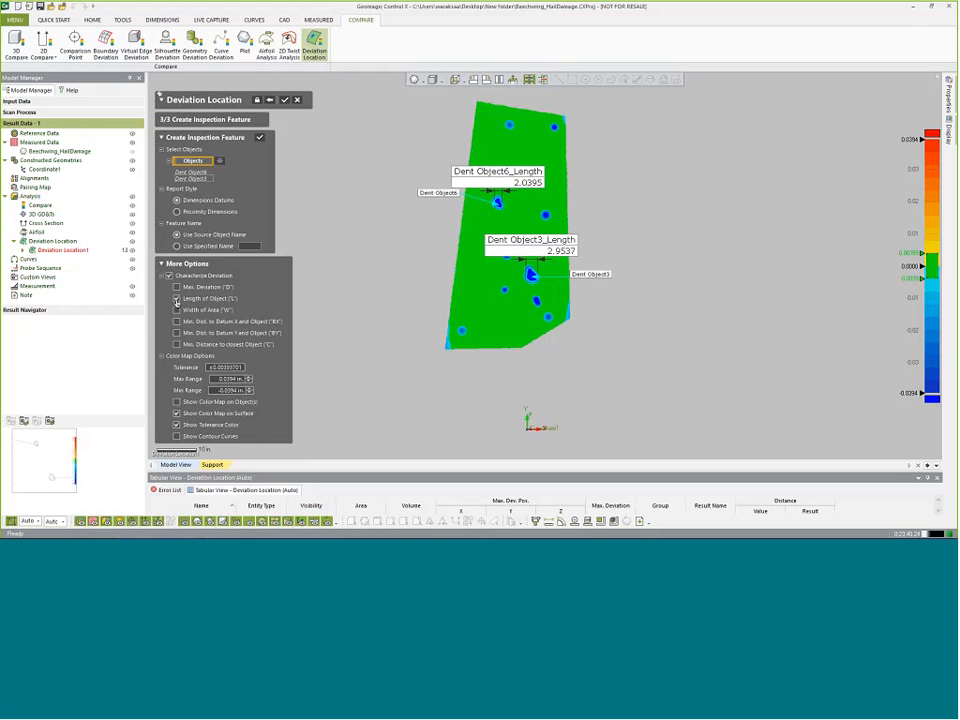
{"action": "left_click", "coordinate": [177, 310]}
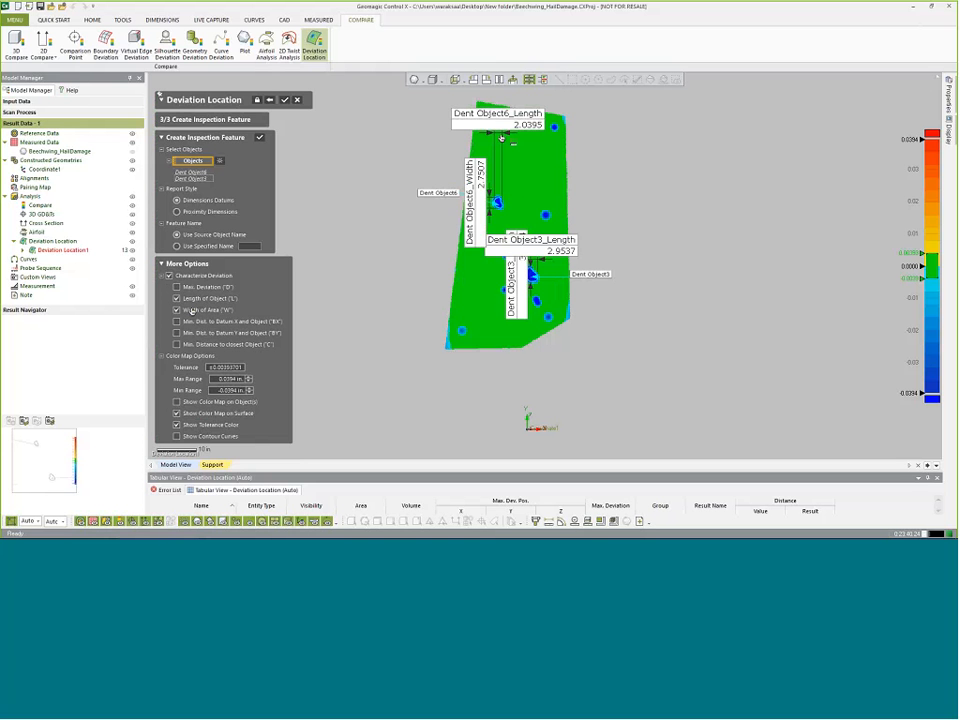
{"action": "left_click_drag", "start_coordinate": [476, 201], "coordinate": [393, 201]}
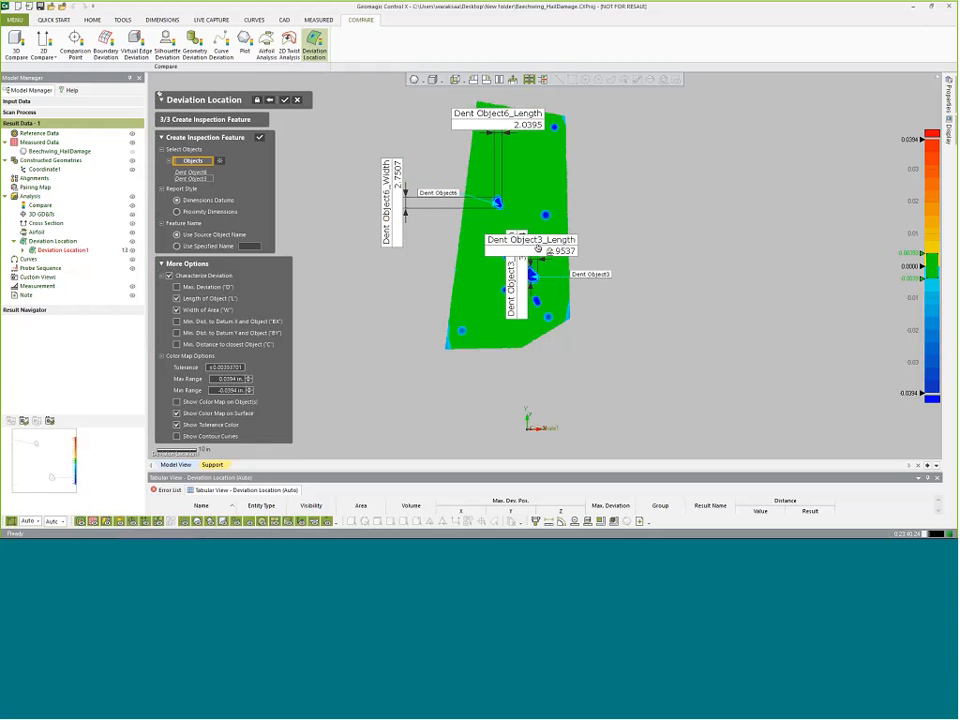
{"action": "left_click_drag", "start_coordinate": [538, 249], "coordinate": [524, 362]}
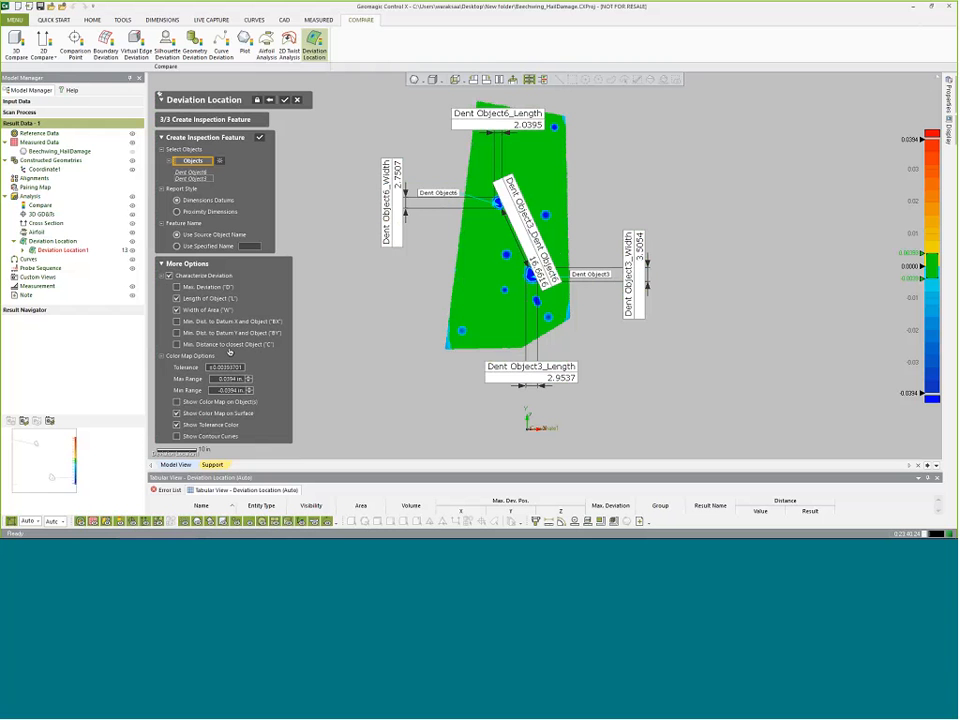
{"action": "left_click_drag", "start_coordinate": [526, 238], "coordinate": [584, 213]}
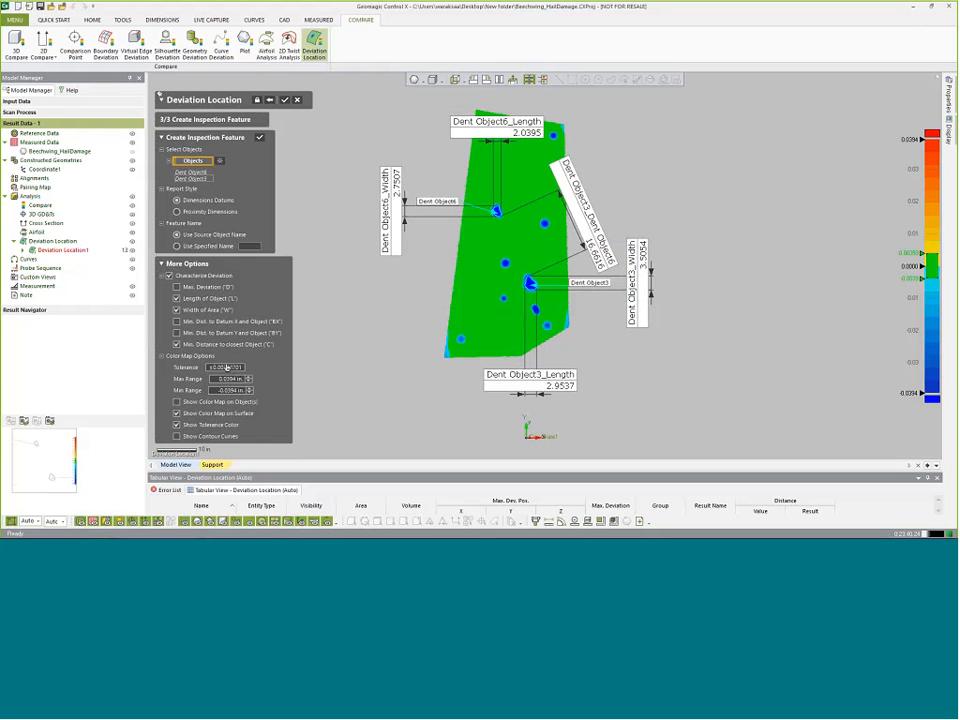
Step: Restrict the color map to the selected dent objects and turn on contour curves
{"action": "left_click", "coordinate": [177, 401]}
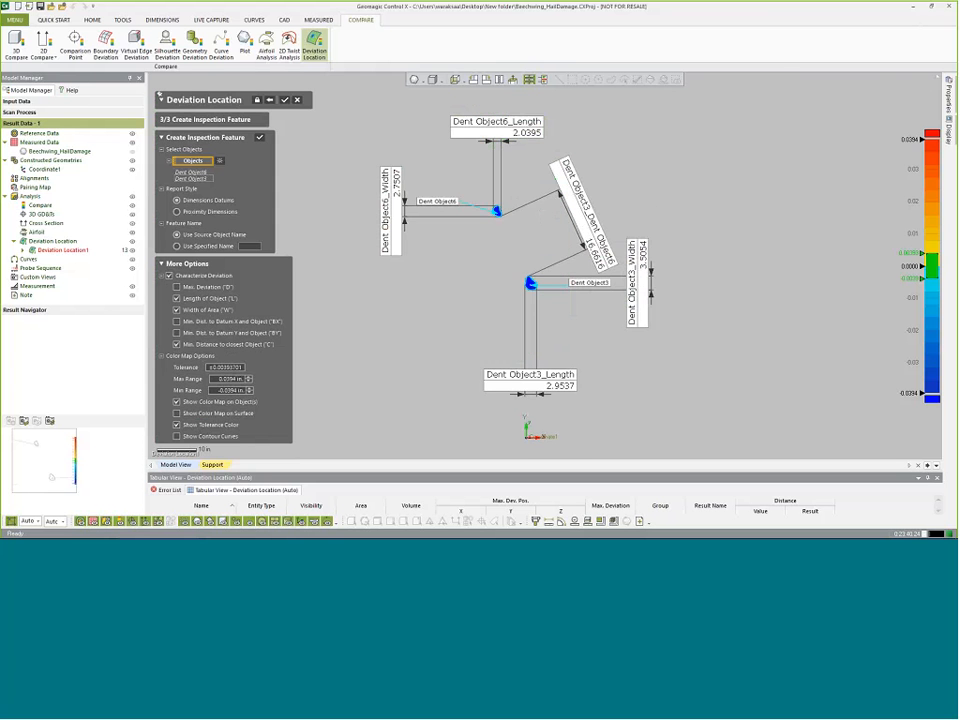
{"action": "scroll", "coordinate": [530, 282], "scroll_direction": "up", "scroll_amount": 10}
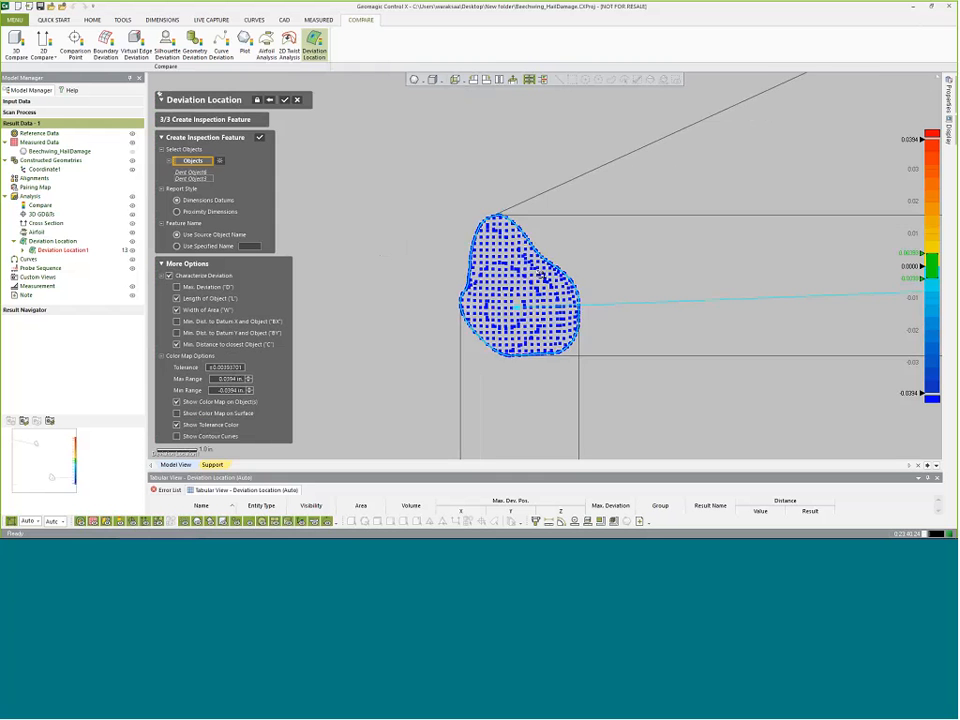
{"action": "left_click", "coordinate": [177, 436]}
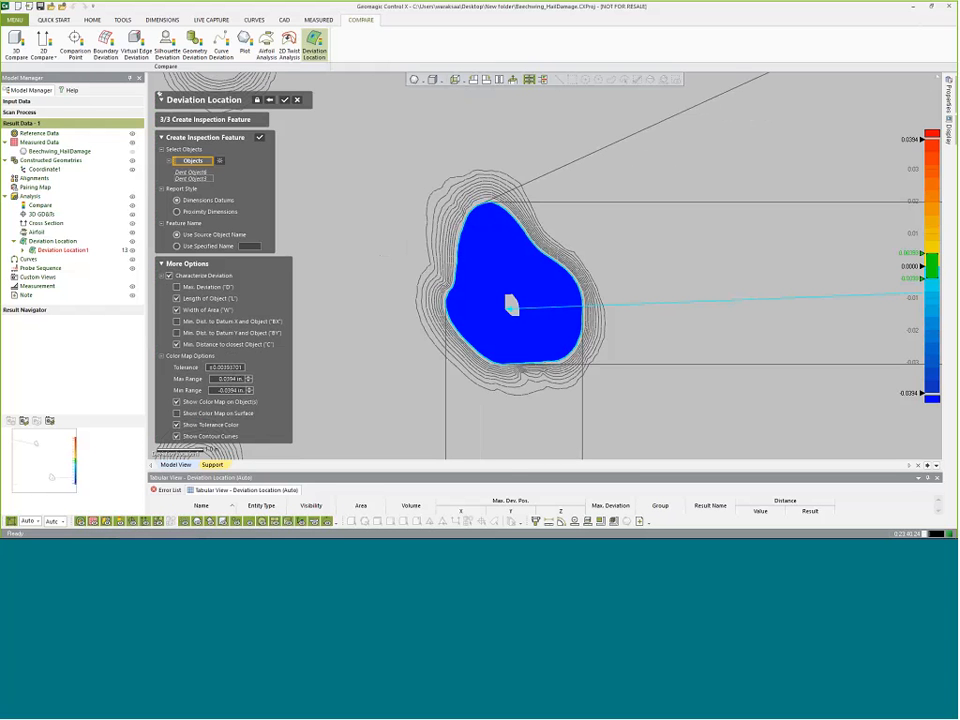
Step: Set the color map's maximum range to 0.25 in and its minimum range to -0.25 in
{"action": "left_click", "coordinate": [230, 379]}
{"action": "type", "text": "0."}
{"action": "type", "text": "04"}
{"action": "key", "text": "BackSpace"}
{"action": "type", "text": "5"}
{"action": "key", "text": "Tab"}
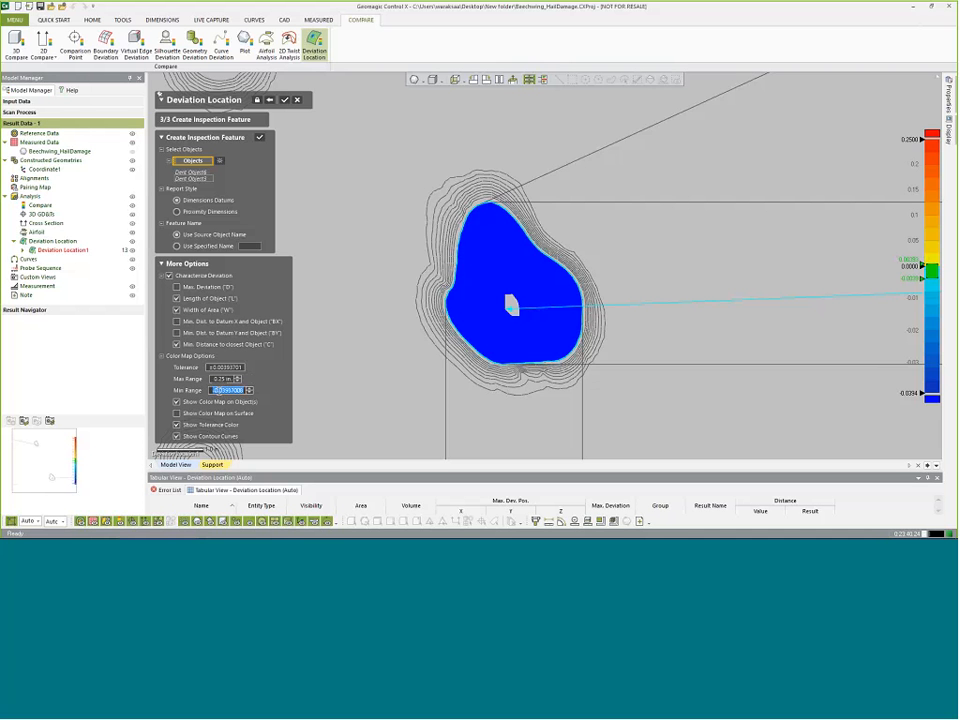
{"action": "left_click", "coordinate": [268, 396]}
{"action": "key", "text": "BackSpace"}
{"action": "key", "text": "BackSpace"}
{"action": "key", "text": "BackSpace"}
{"action": "key", "text": "BackSpace"}
{"action": "key", "text": "BackSpace"}
{"action": "key", "text": "BackSpace"}
{"action": "key", "text": "BackSpace"}
{"action": "type", "text": "25"}
{"action": "key", "text": "Return"}
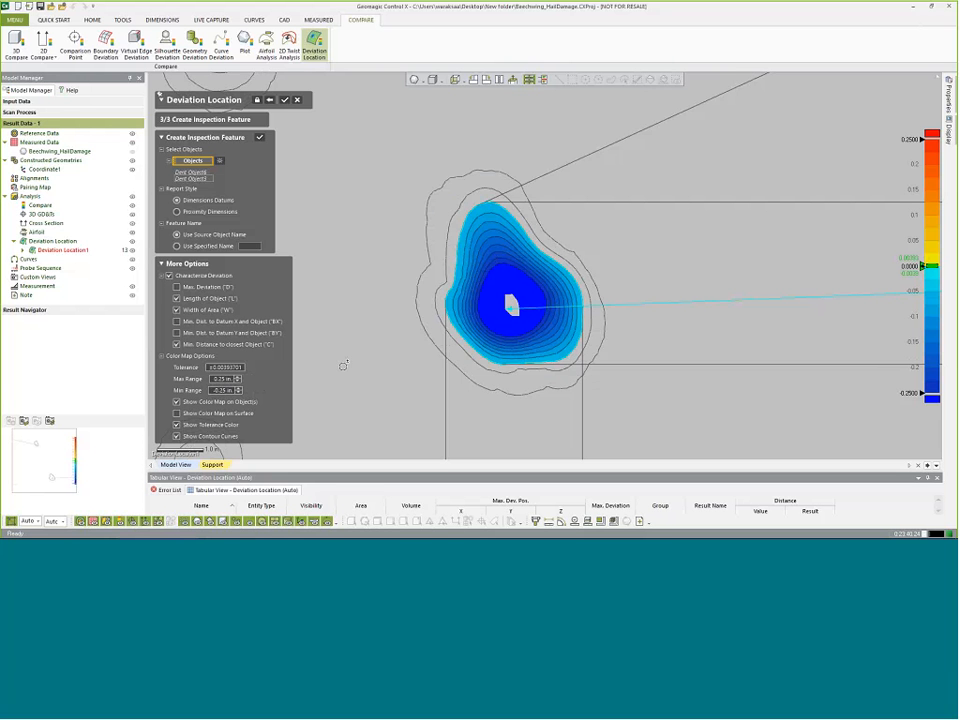
Step: Show the color map on the whole surface instead of only on the dent objects
{"action": "left_click", "coordinate": [177, 413]}
{"action": "scroll", "coordinate": [366, 330], "scroll_direction": "down", "scroll_amount": 2}
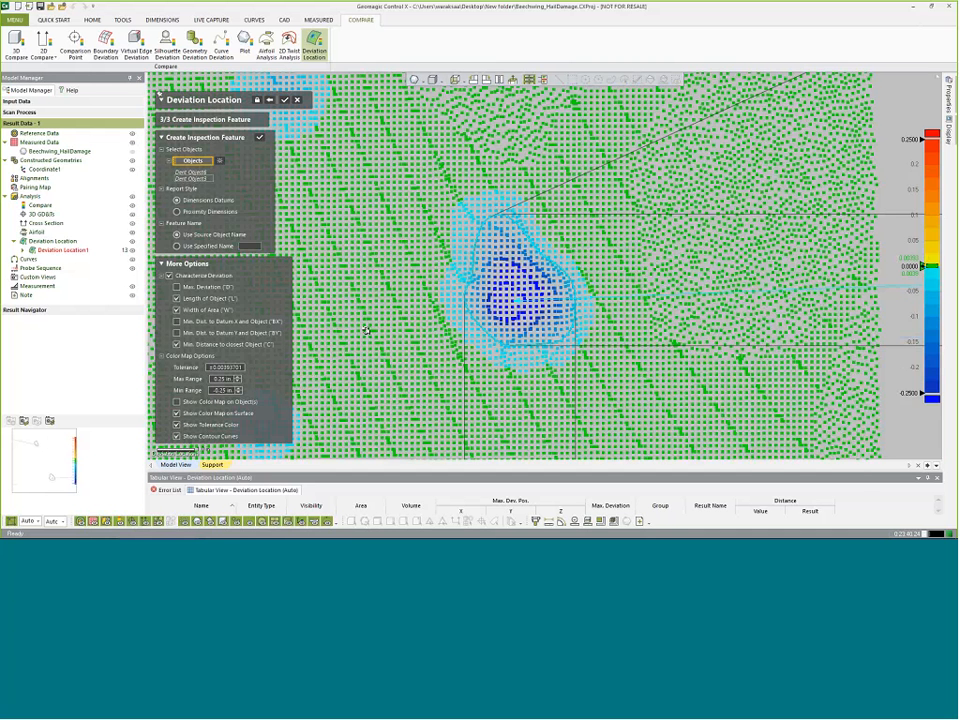
{"action": "scroll", "coordinate": [366, 330], "scroll_direction": "down", "scroll_amount": 4}
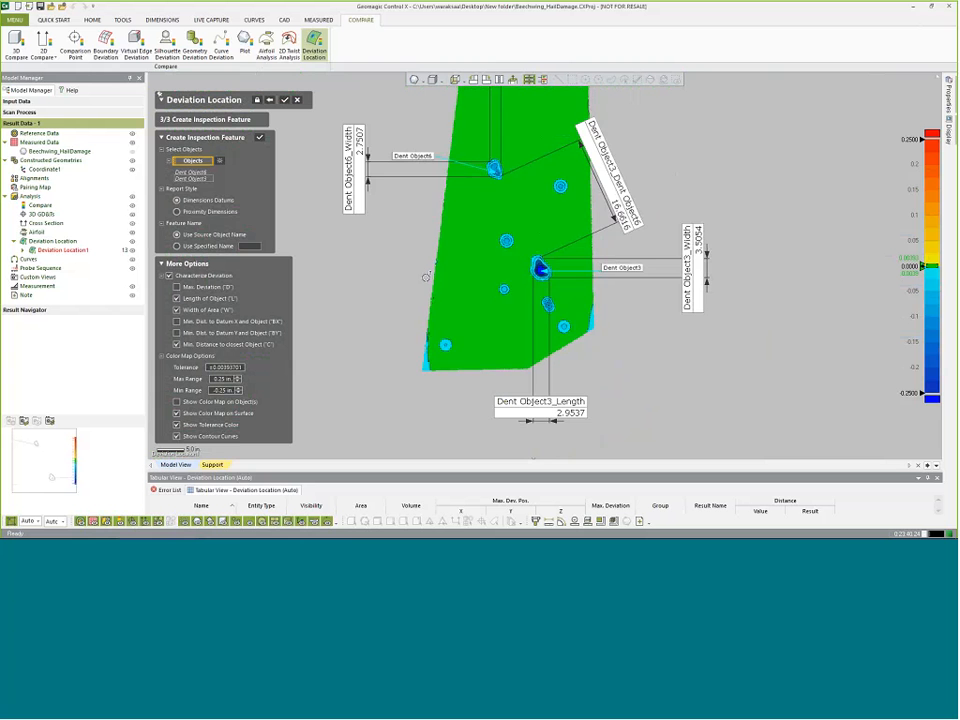
{"action": "scroll", "coordinate": [427, 276], "scroll_direction": "down", "scroll_amount": 2}
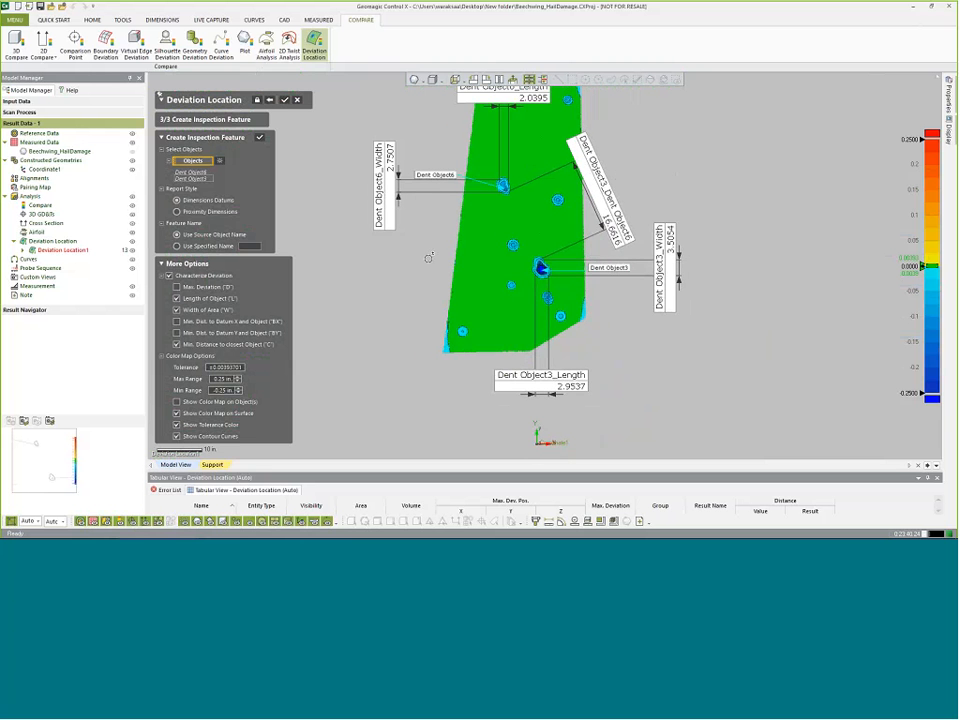
Step: Update the saved result view with the whole dimensioned patch in frame and accept the Deviation Location feature
{"action": "right_click_drag", "start_coordinate": [428, 258], "coordinate": [427, 299], "text": "ctrl"}
{"action": "scroll", "coordinate": [443, 303], "scroll_direction": "down", "scroll_amount": 1}
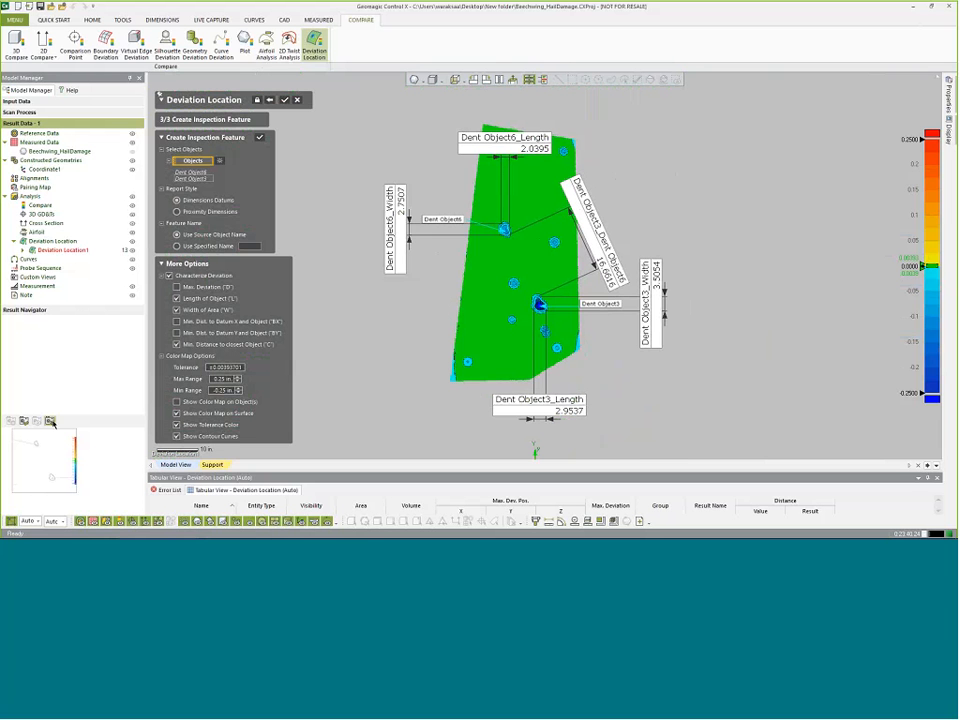
{"action": "left_click", "coordinate": [50, 421]}
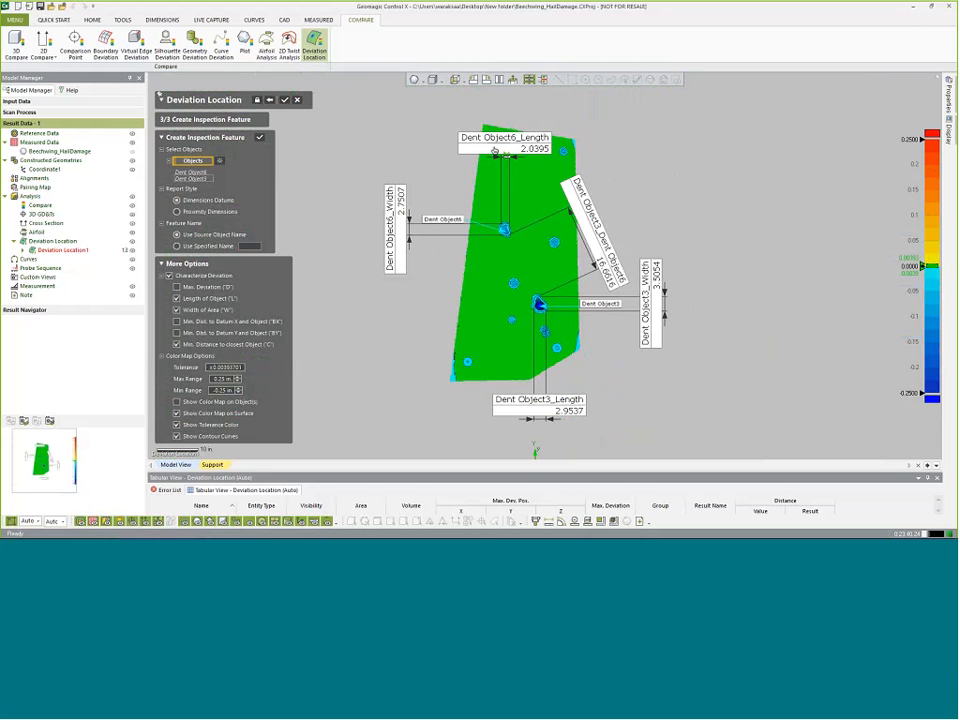
{"action": "left_click", "coordinate": [285, 101]}
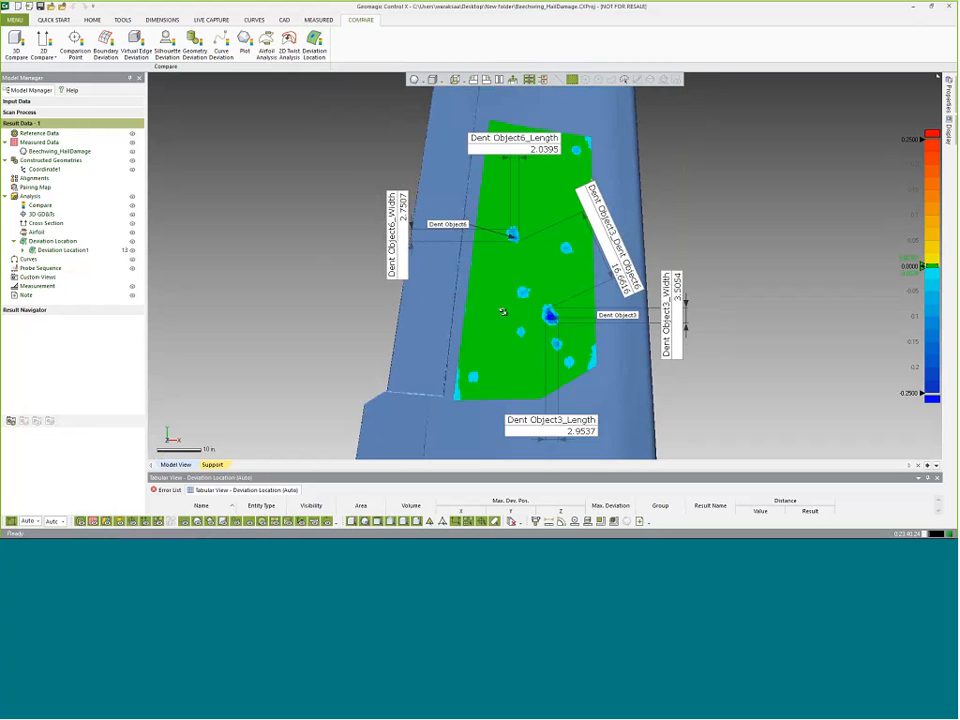
{"action": "scroll", "coordinate": [503, 312], "scroll_direction": "down", "scroll_amount": 3}
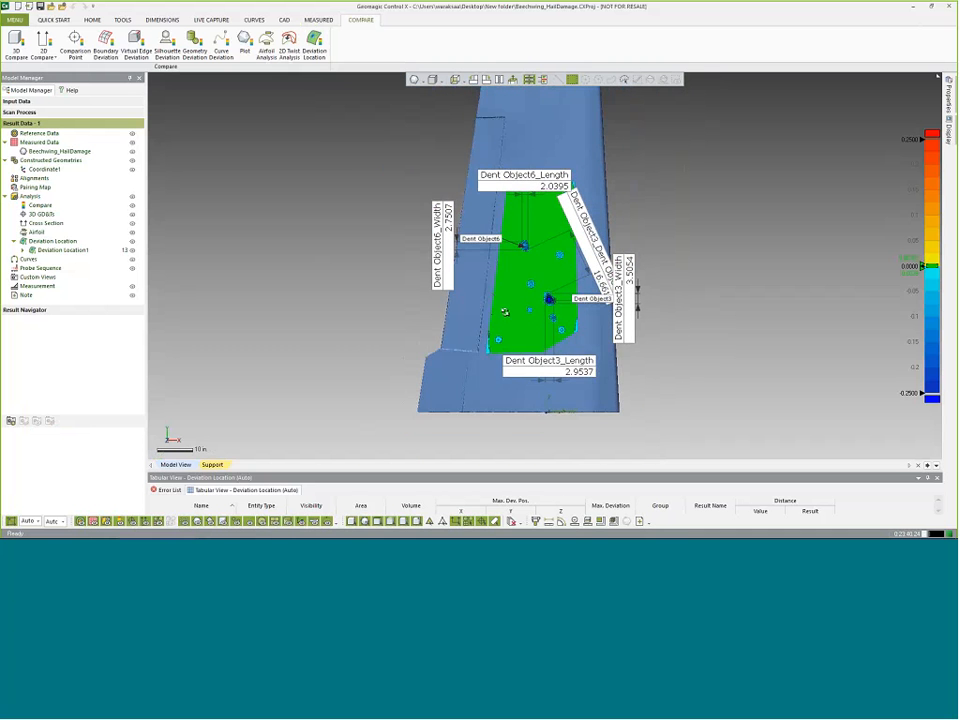
{"action": "right_click_drag", "start_coordinate": [504, 312], "coordinate": [479, 338], "text": "ctrl"}
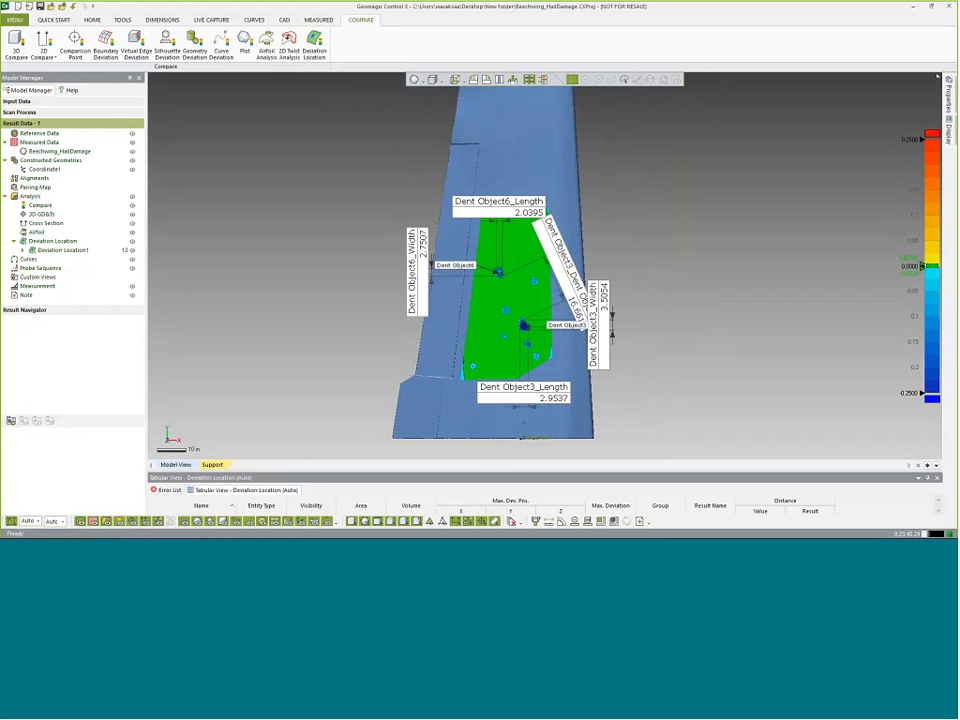
Step: Expand Deviation Location1 and briefly show the hidden Dent Object6 datum dimensions (BX, AY, AX) before hiding them again
{"action": "left_click", "coordinate": [24, 251]}
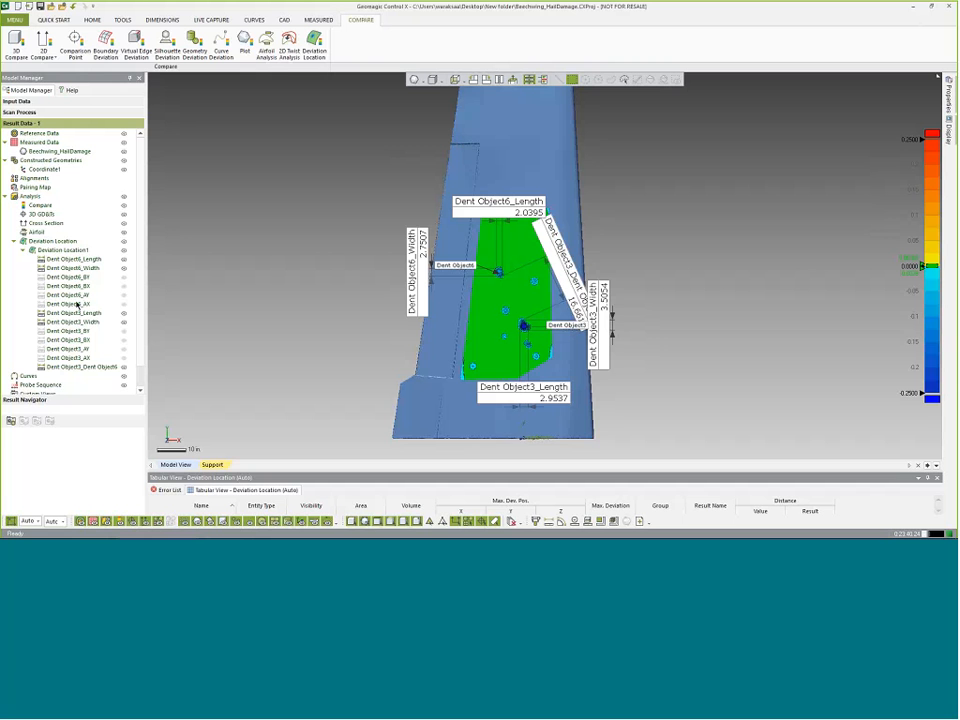
{"action": "left_click", "coordinate": [124, 279]}
{"action": "left_click", "coordinate": [125, 286]}
{"action": "left_click", "coordinate": [124, 286]}
{"action": "left_click", "coordinate": [124, 295]}
{"action": "left_click", "coordinate": [124, 304]}
{"action": "left_click", "coordinate": [124, 286]}
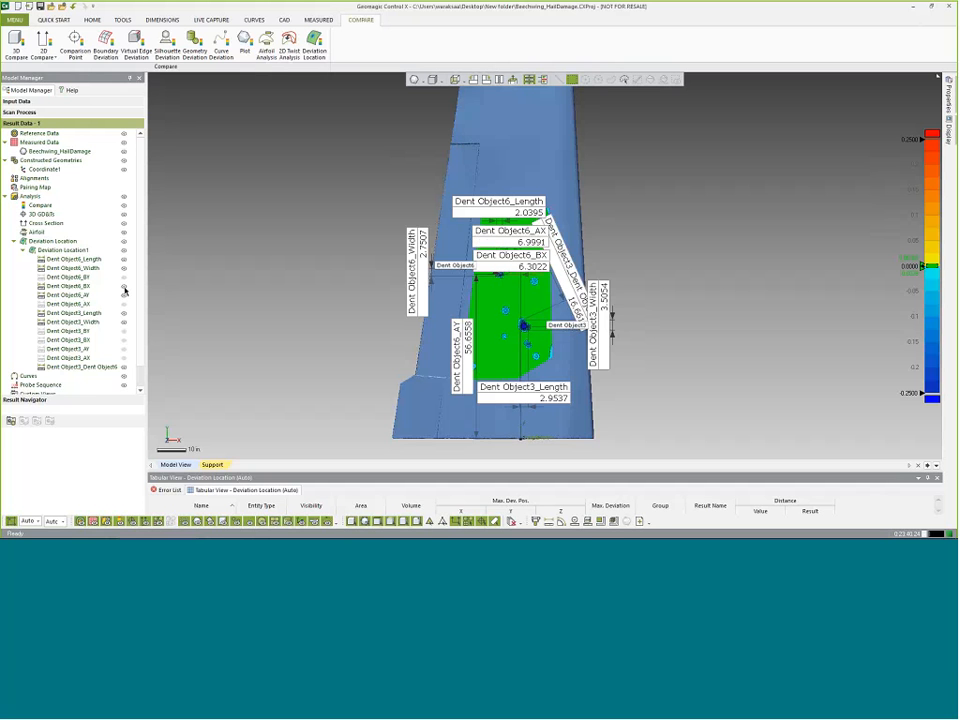
{"action": "left_click", "coordinate": [125, 296]}
{"action": "left_click", "coordinate": [124, 303]}
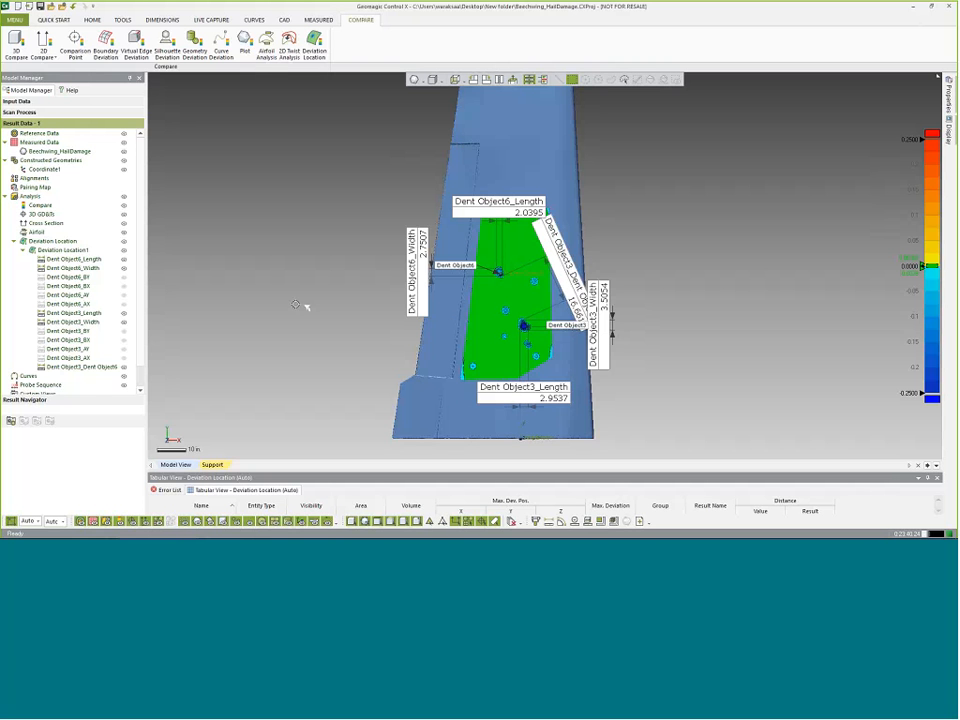
Step: Move the Dent Object3 width dimension label farther out, away from the dent-to-dent distance label
{"action": "left_click_drag", "start_coordinate": [610, 330], "coordinate": [630, 316]}
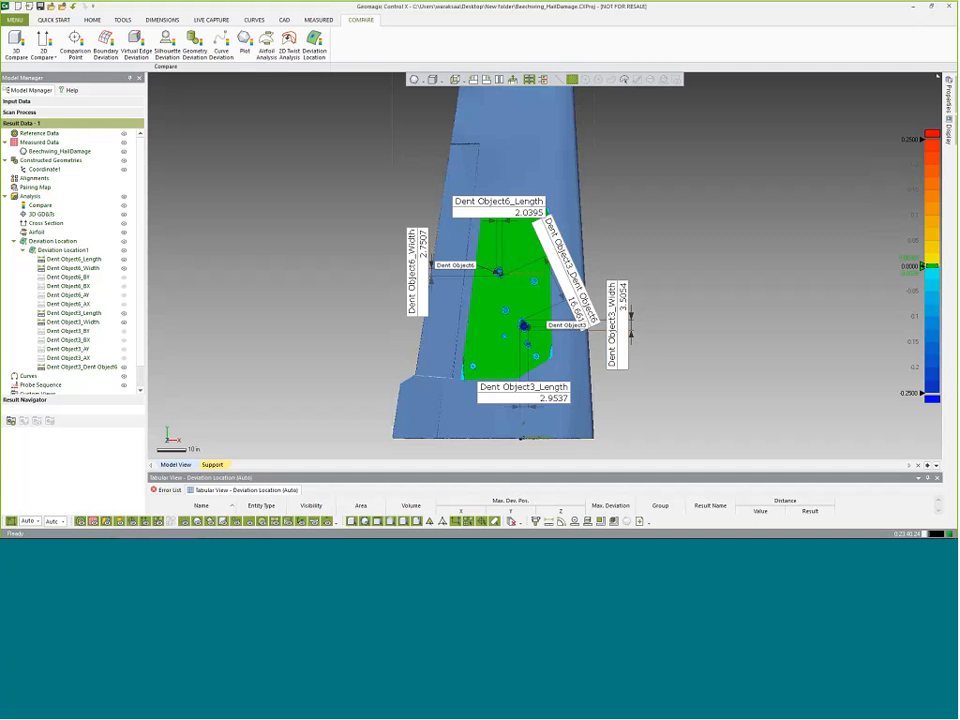
Step: Enlarge the Deviation Location tabular view and examine its dent datum dimensions and the dent objects' area, volume and maximum deviation
{"action": "left_click_drag", "start_coordinate": [450, 478], "coordinate": [436, 352]}
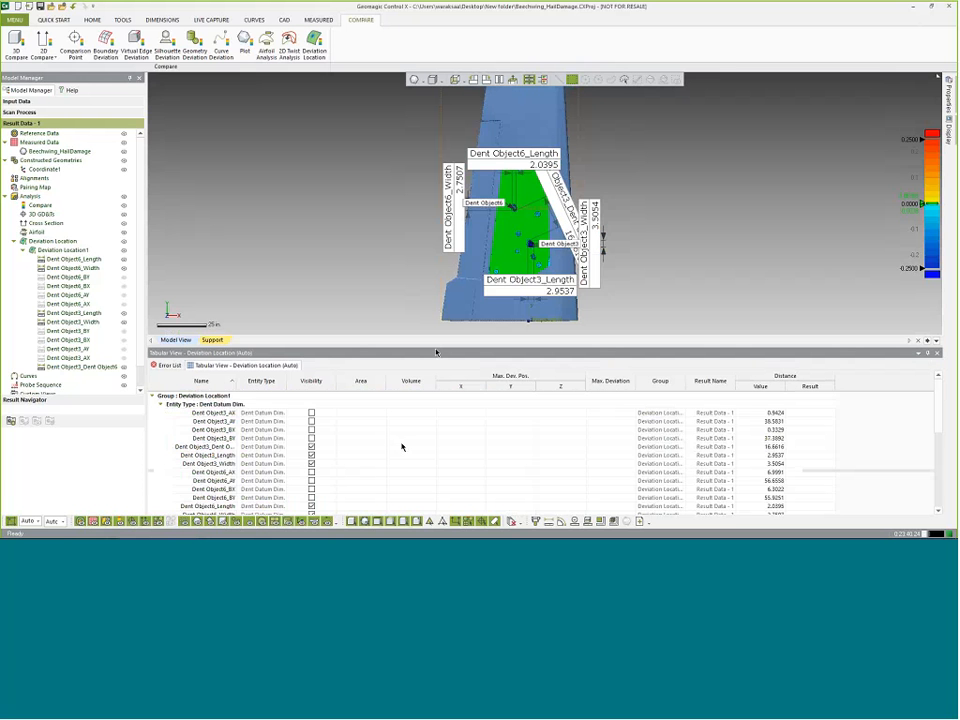
{"action": "scroll", "coordinate": [402, 447], "scroll_direction": "down", "scroll_amount": 3}
{"action": "scroll", "coordinate": [402, 447], "scroll_direction": "down", "scroll_amount": 3}
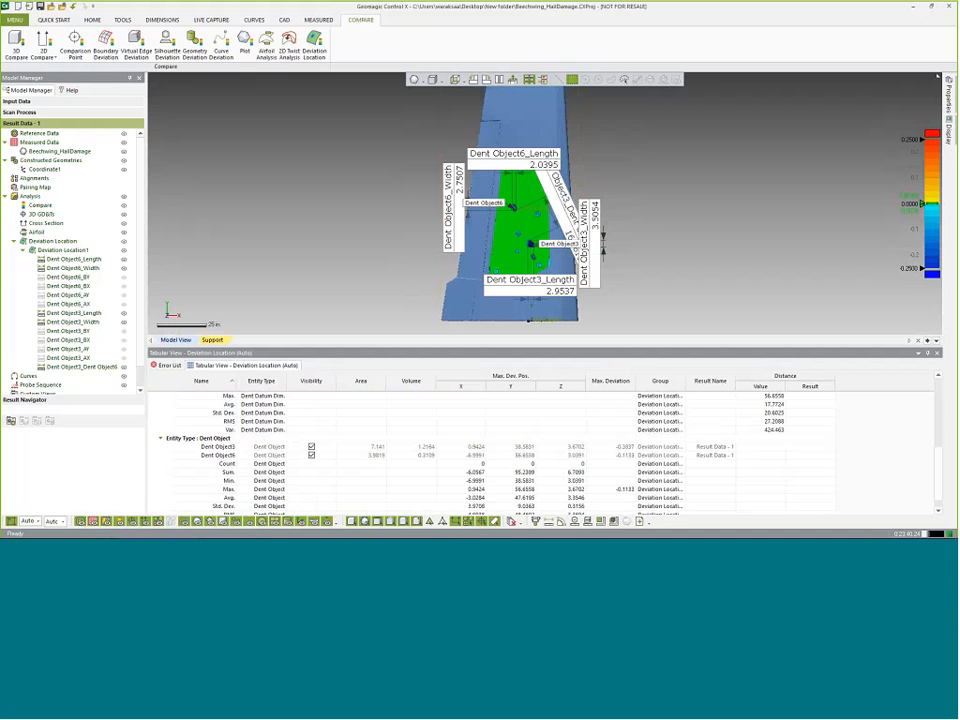
{"action": "scroll", "coordinate": [393, 472], "scroll_direction": "down", "scroll_amount": 1}
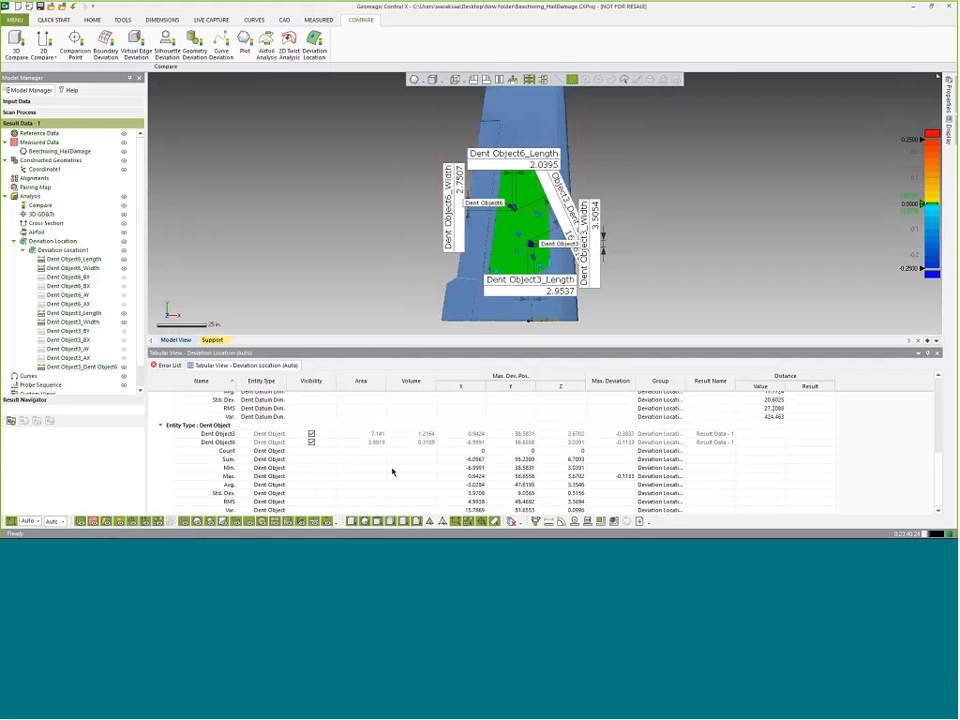
{"action": "scroll", "coordinate": [395, 473], "scroll_direction": "up", "scroll_amount": 5}
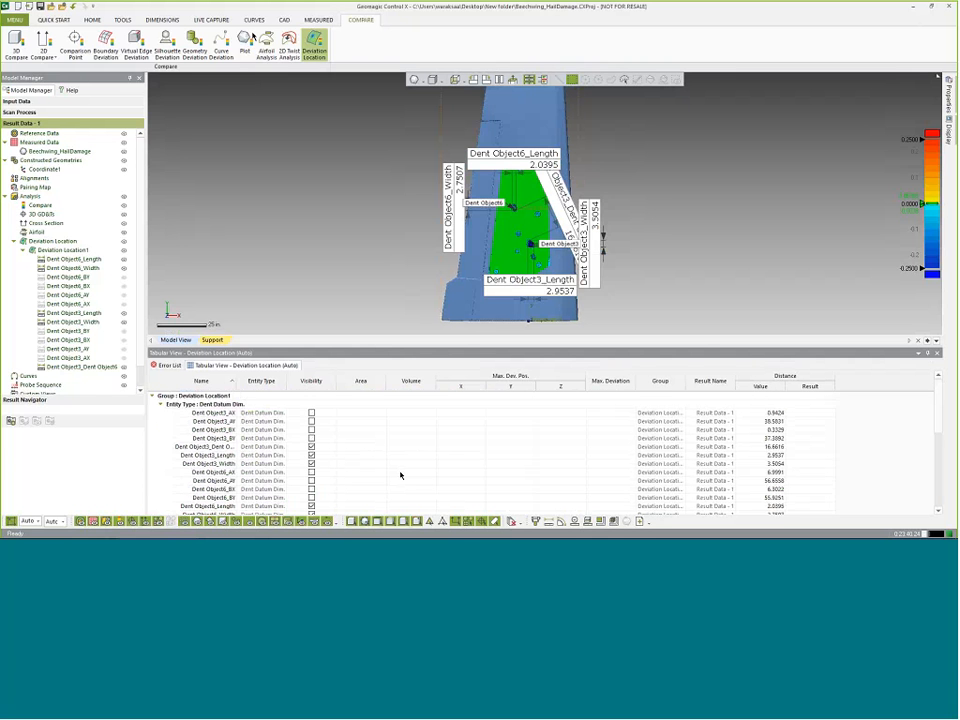
Step: Generate an A4_Landscape report of Result Data - 1, removing Reference Data and Coordinate1 so only Measured Data and Deviation Location1 are included
{"action": "left_click", "coordinate": [100, 21]}
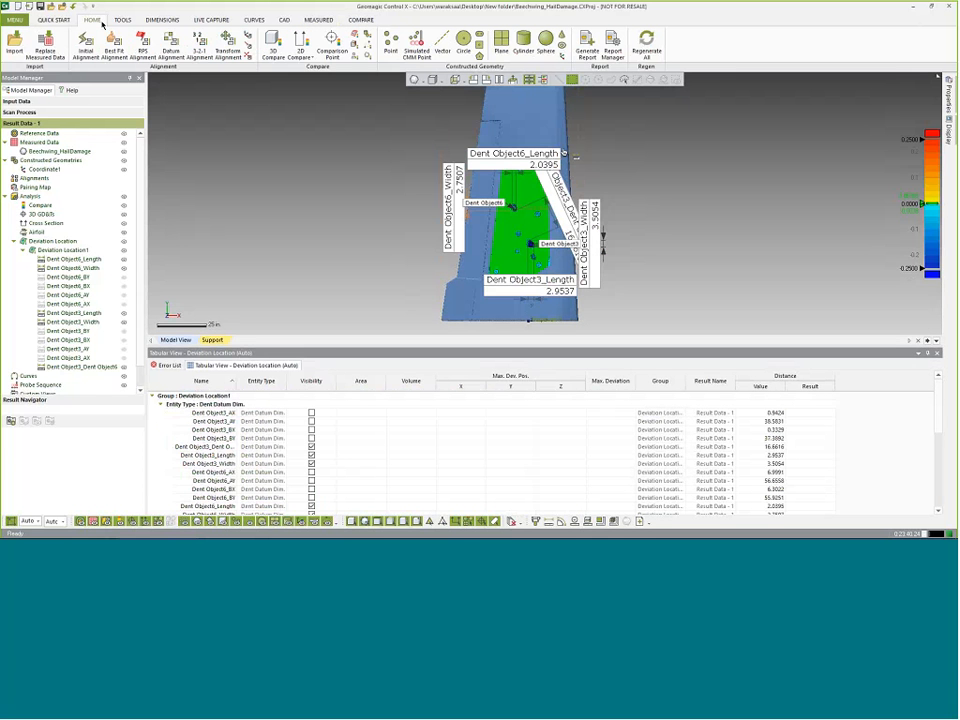
{"action": "left_click", "coordinate": [587, 52]}
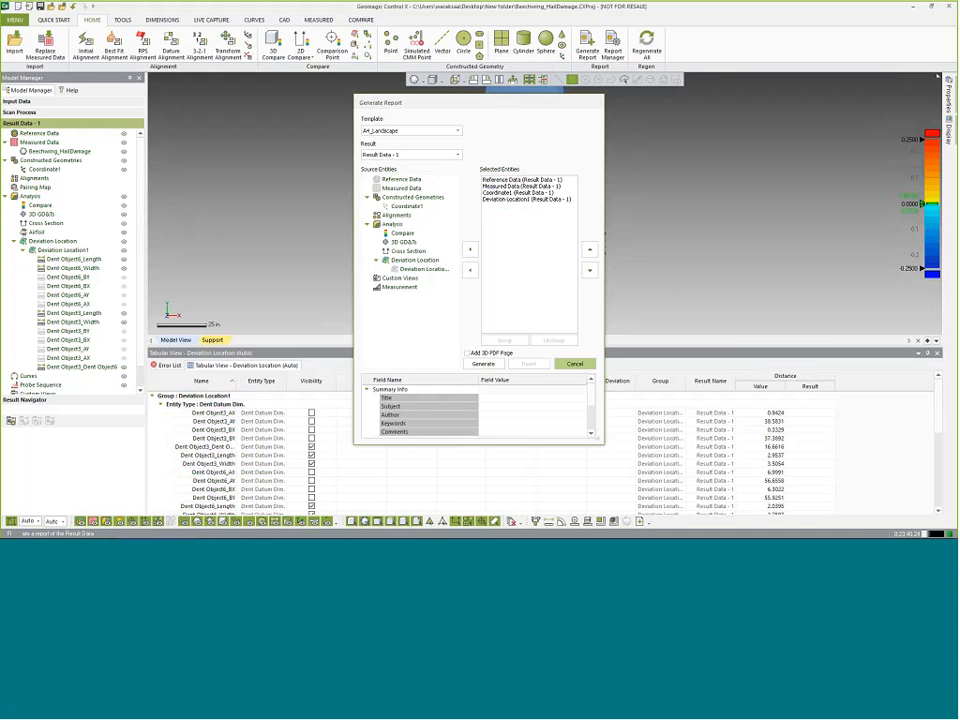
{"action": "left_click", "coordinate": [477, 270]}
{"action": "left_click", "coordinate": [520, 186]}
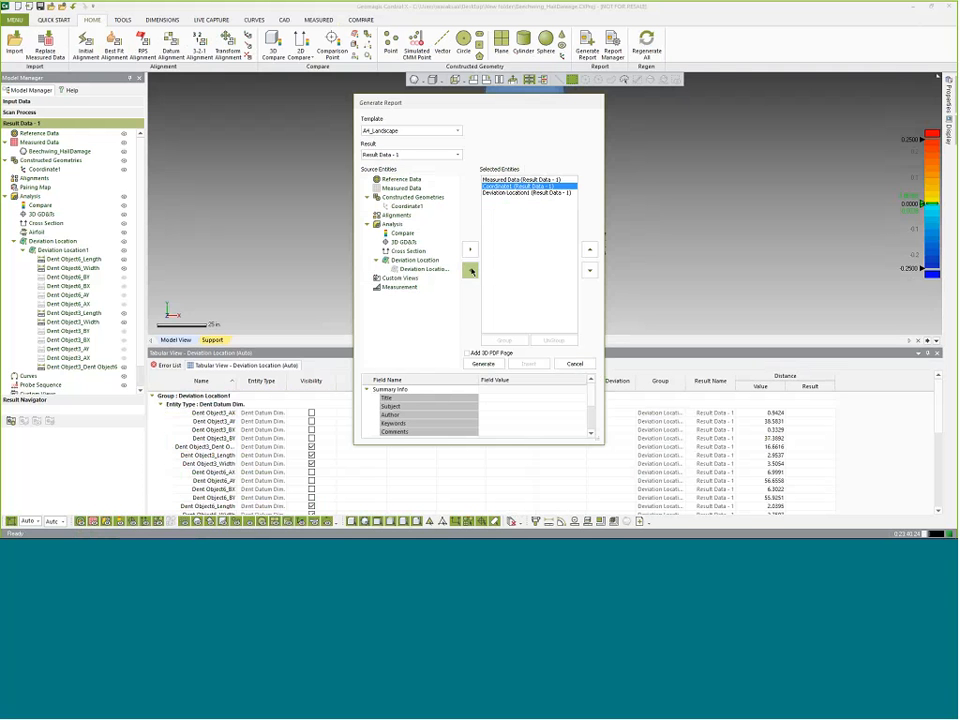
{"action": "left_click", "coordinate": [470, 270]}
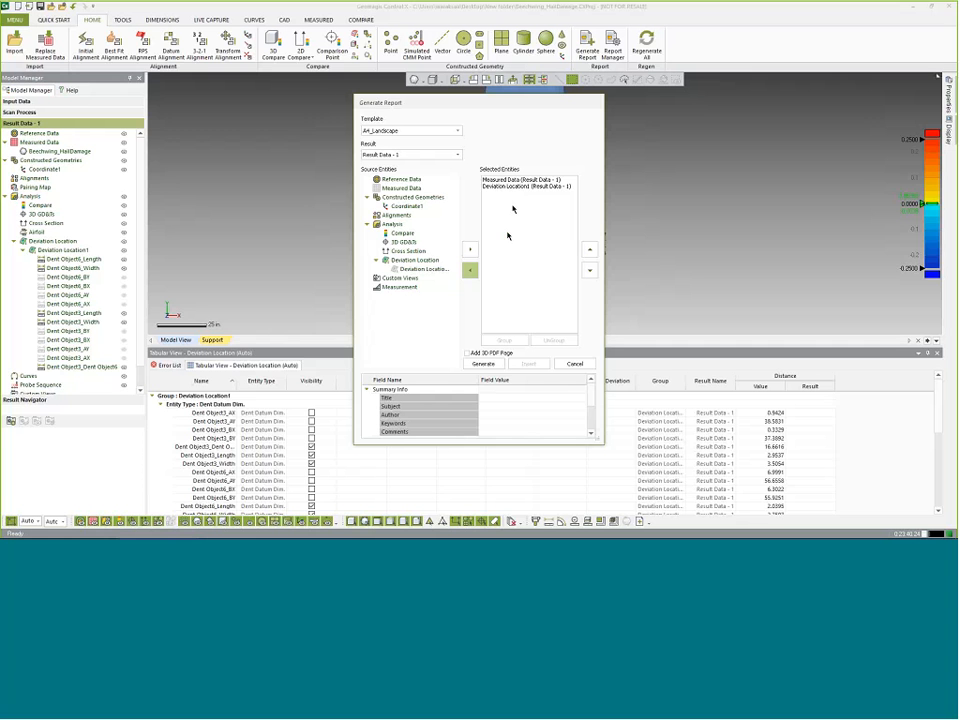
{"action": "left_click", "coordinate": [485, 364]}
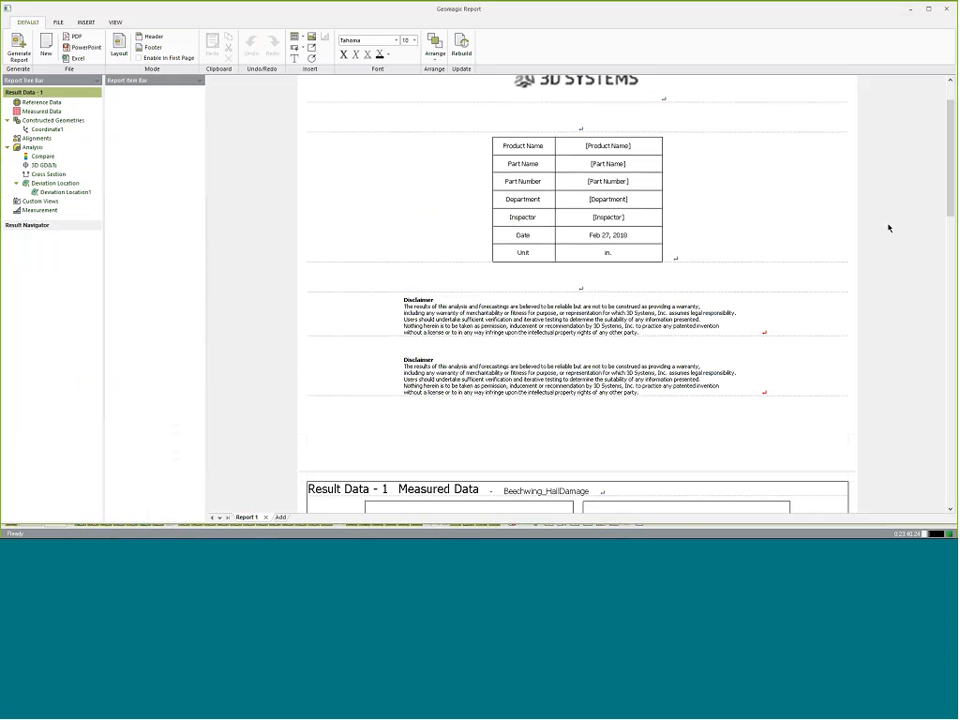
Step: Review the generated report from the cover page through the measured data views, the Deviation Location1 color map and the dent result tables
{"action": "scroll", "coordinate": [805, 272], "scroll_direction": "down", "scroll_amount": 10}
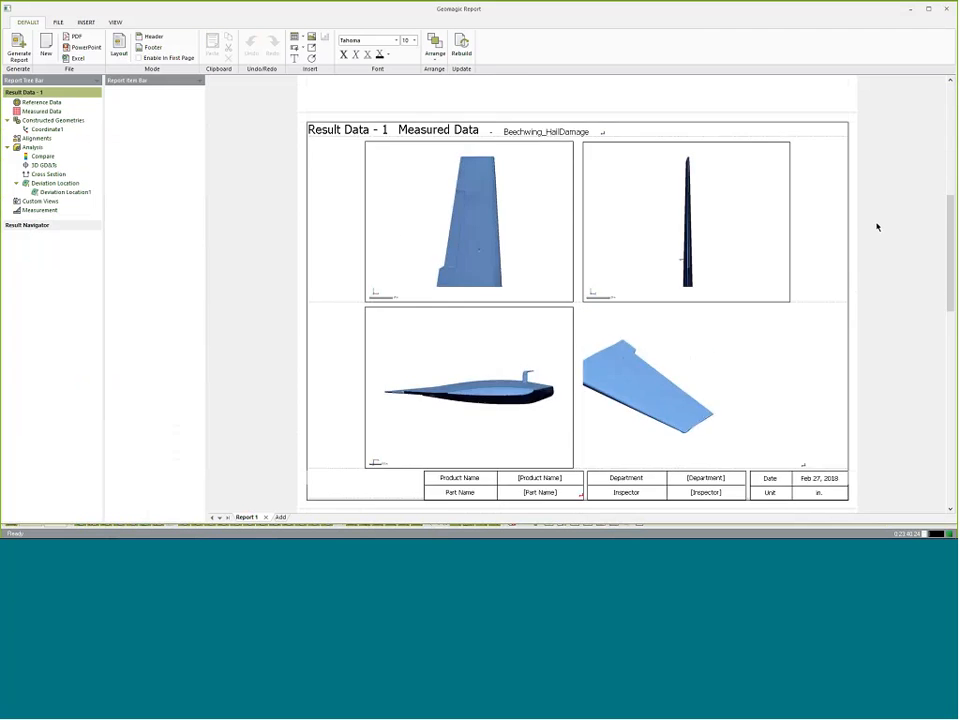
{"action": "scroll", "coordinate": [874, 230], "scroll_direction": "down", "scroll_amount": 5}
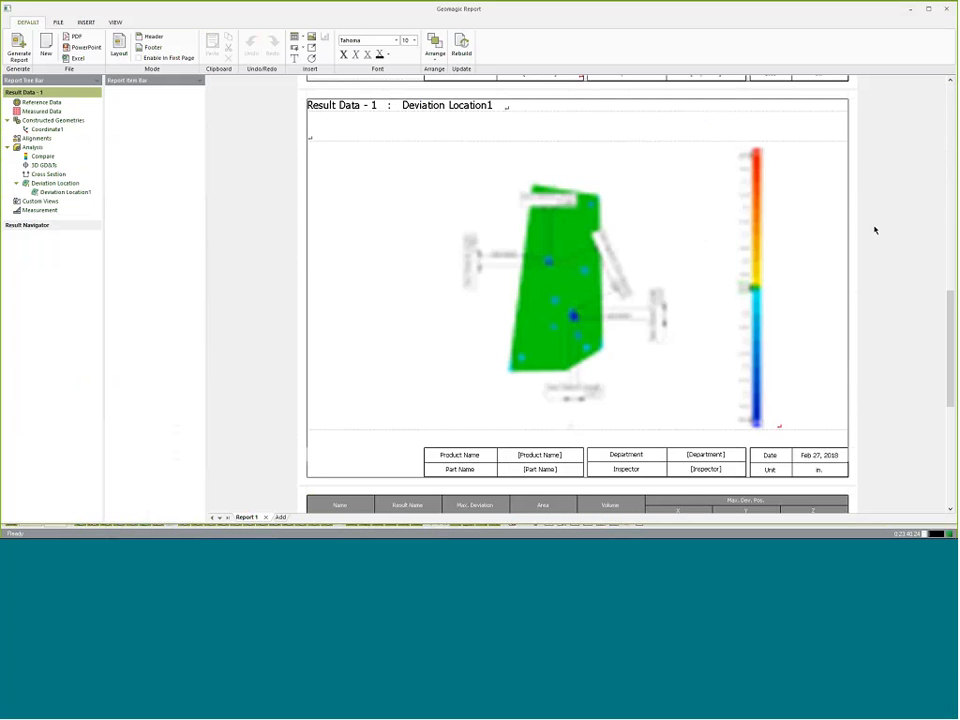
{"action": "scroll", "coordinate": [874, 230], "scroll_direction": "down", "scroll_amount": 1}
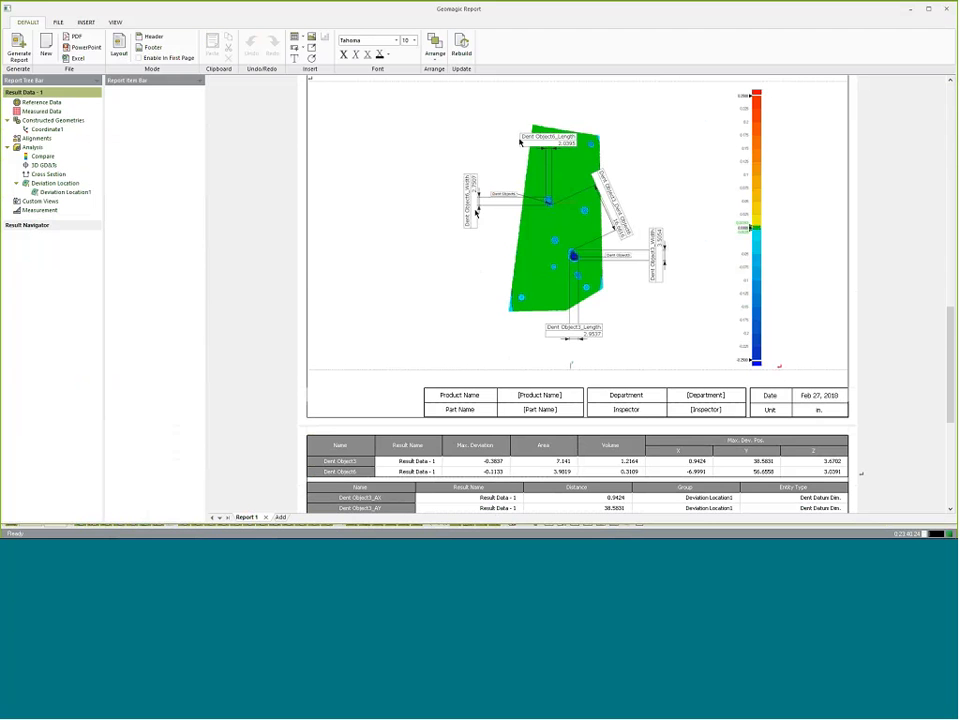
{"action": "scroll", "coordinate": [660, 313], "scroll_direction": "down", "scroll_amount": 2}
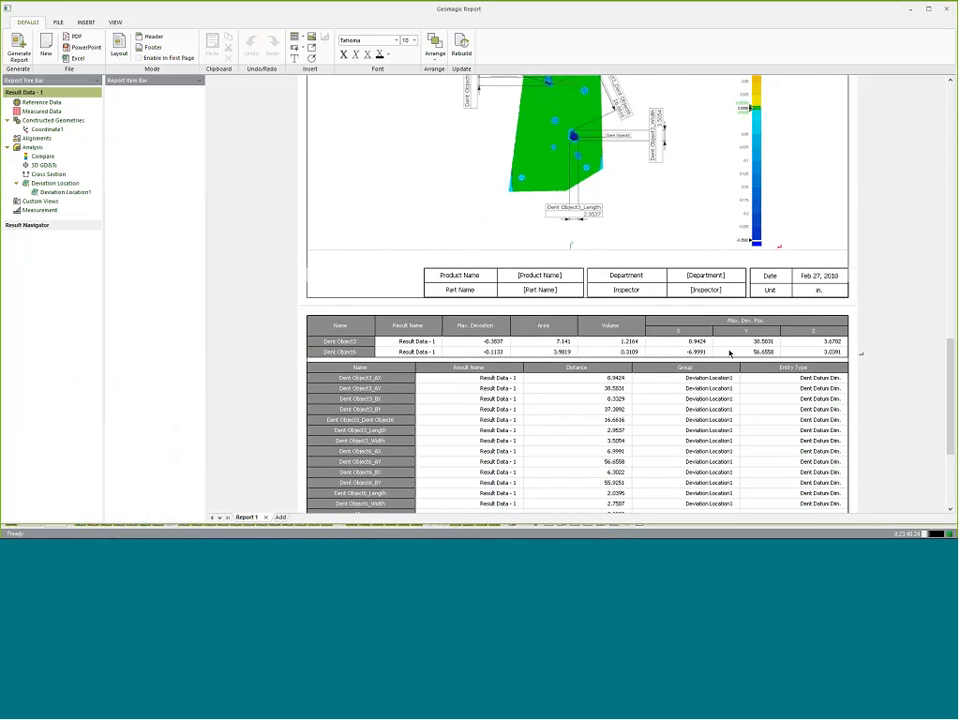
{"action": "scroll", "coordinate": [729, 352], "scroll_direction": "down", "scroll_amount": 3}
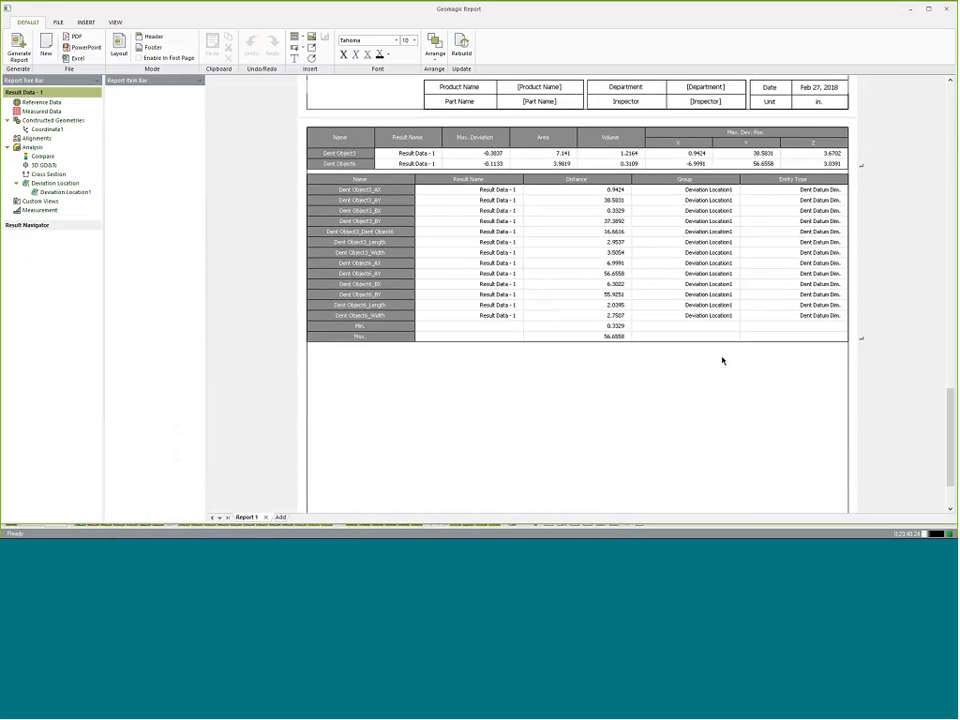
{"action": "scroll", "coordinate": [722, 360], "scroll_direction": "up", "scroll_amount": 8}
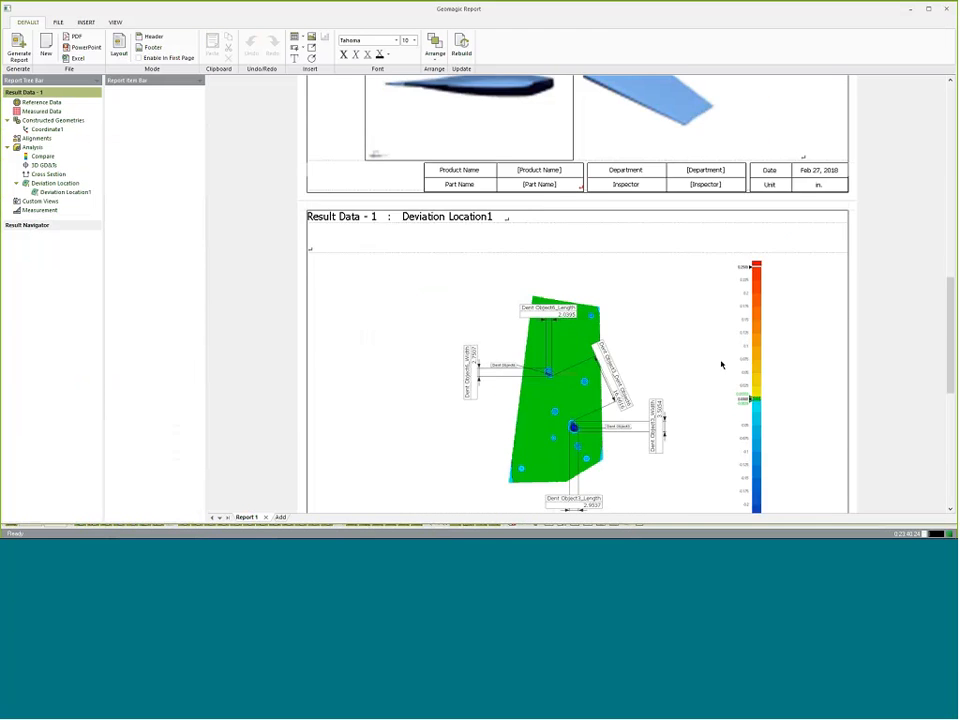
{"action": "scroll", "coordinate": [721, 364], "scroll_direction": "down", "scroll_amount": 5}
{"action": "scroll", "coordinate": [722, 378], "scroll_direction": "up", "scroll_amount": 12}
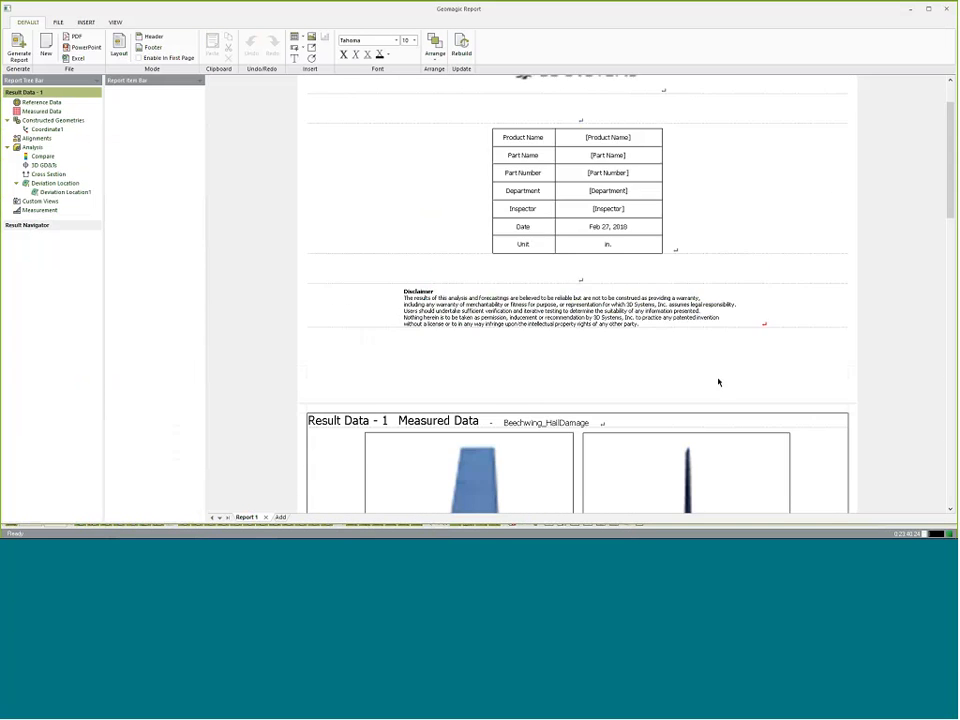
{"action": "scroll", "coordinate": [719, 382], "scroll_direction": "up", "scroll_amount": 1}
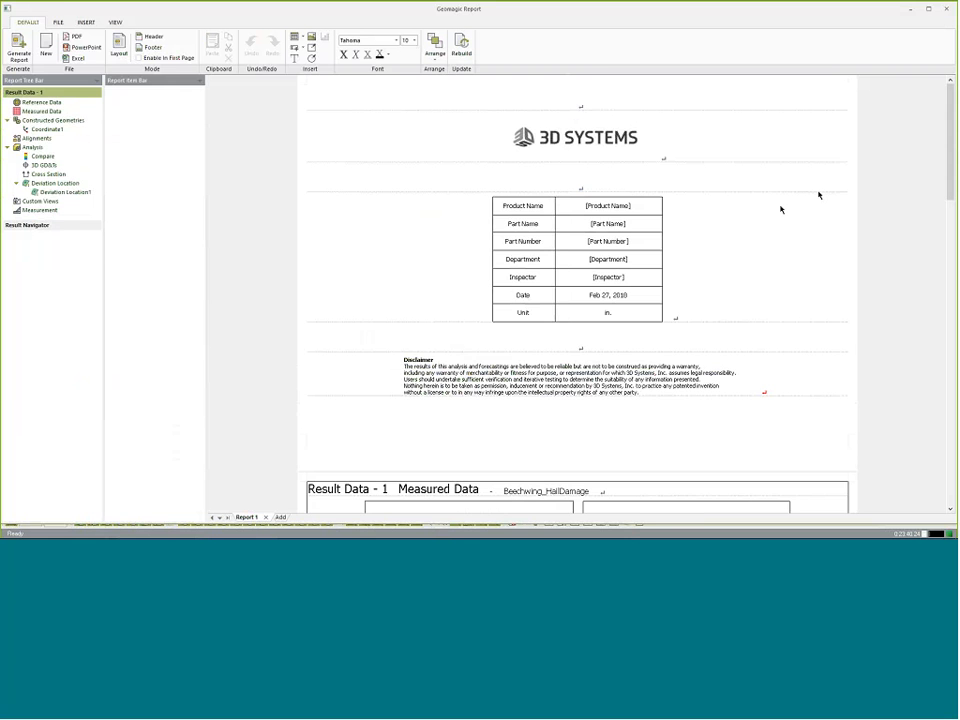
Step: Switch from the report to the PowerPoint slide show with the Additional Resources slide
{"action": "key", "text": "alt+Tab"}
{"action": "key", "text": "alt+Tab"}
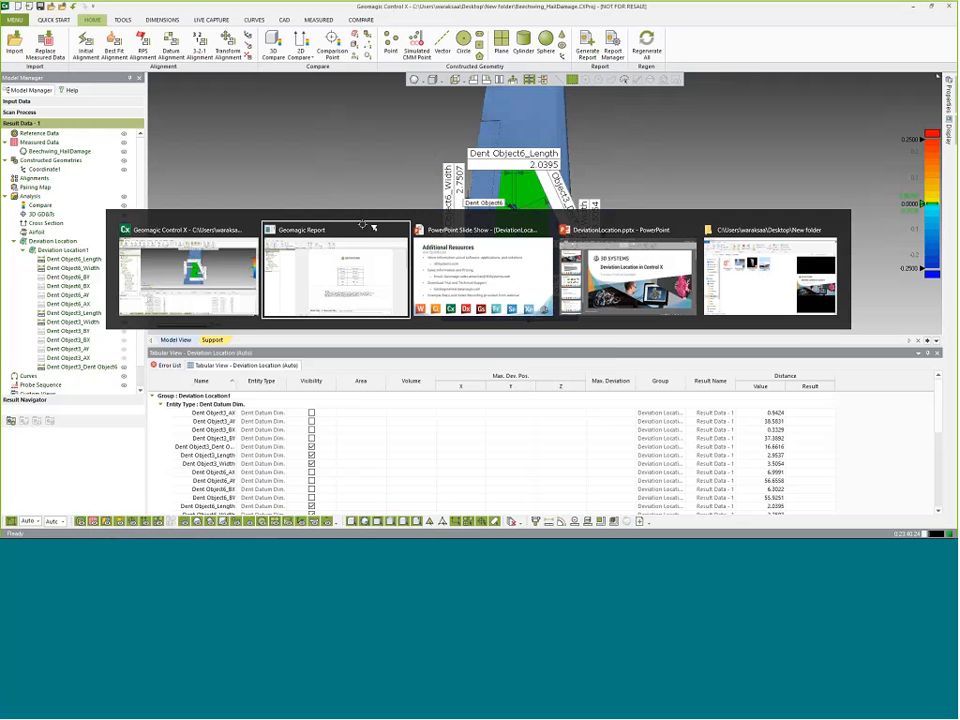
{"action": "key", "text": "alt+Tab"}
{"action": "key", "text": "alt+Tab"}
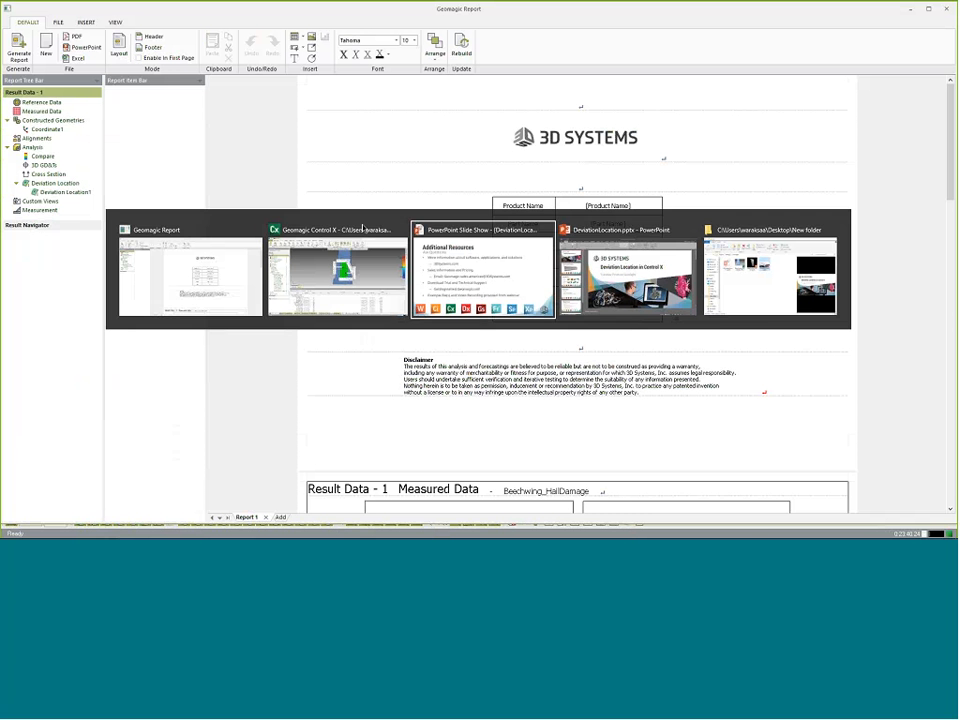